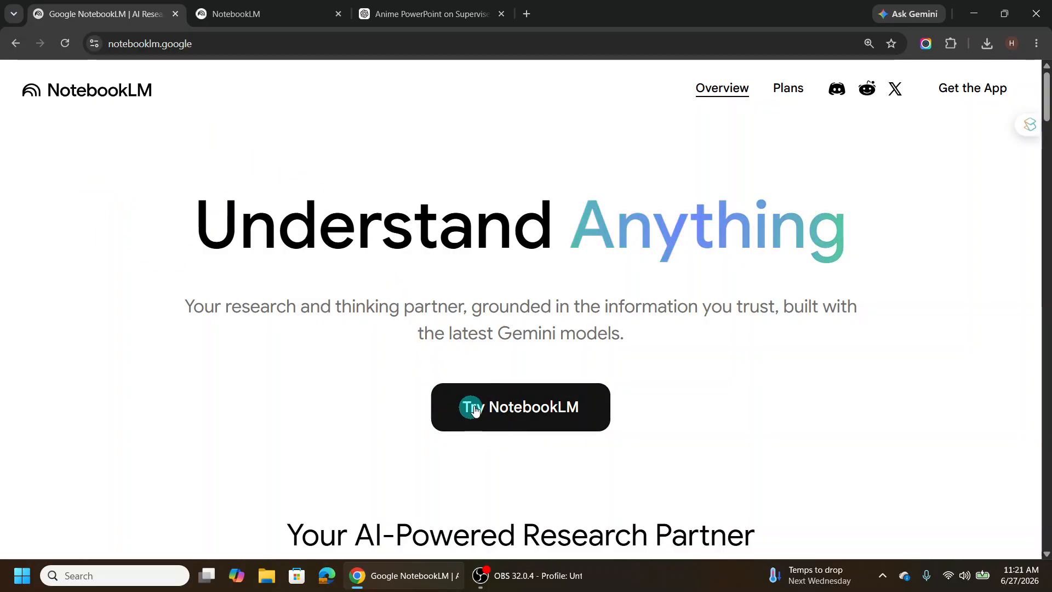
Create a new notebook in NotebookLM and title it "Supervised Learning AAI"
{"action": "left_click", "coordinate": [270, 10]}
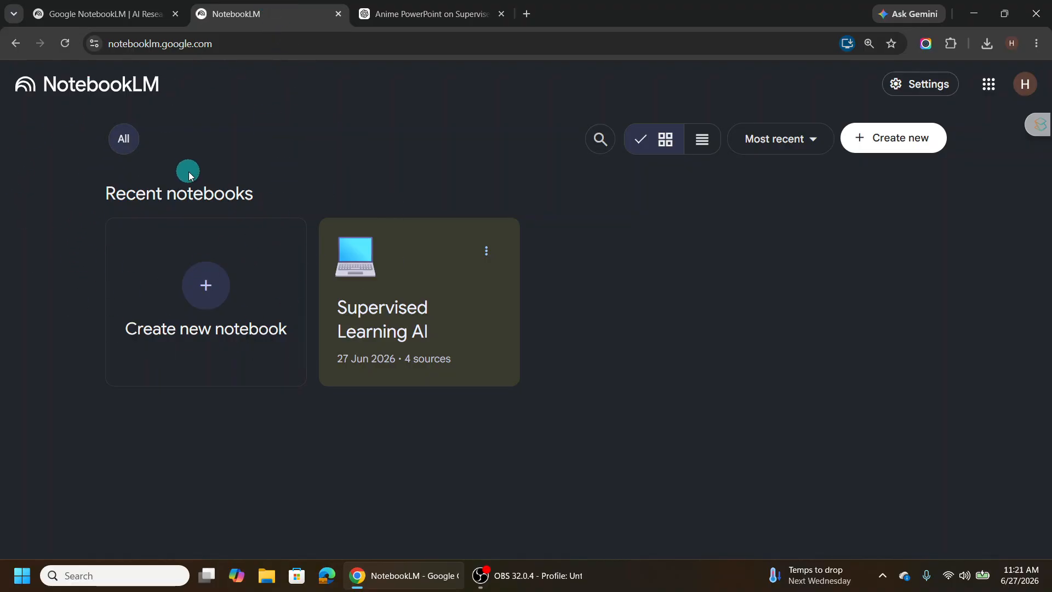
{"action": "left_click", "coordinate": [207, 290]}
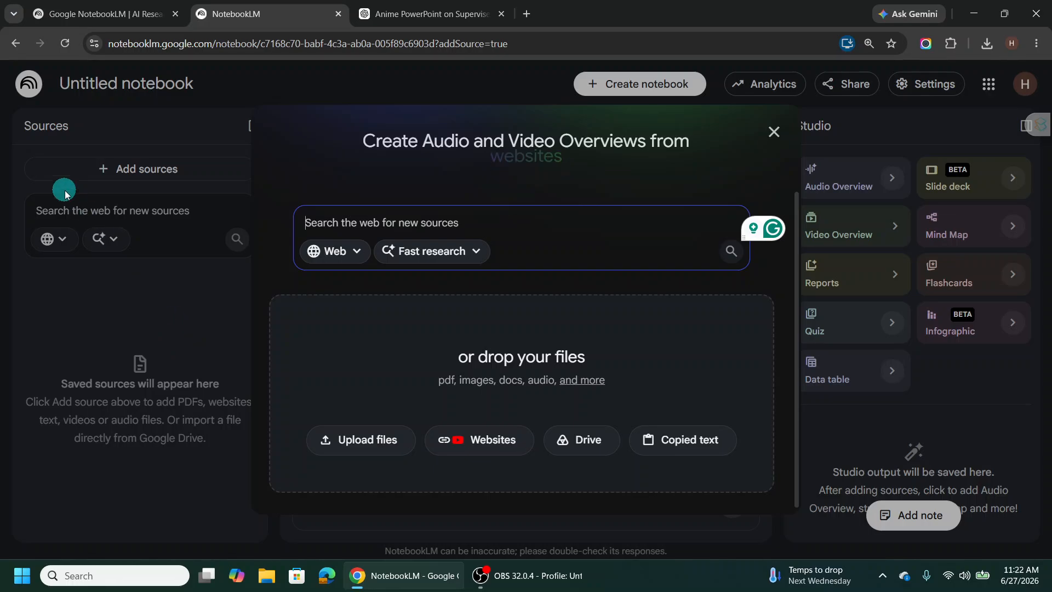
{"action": "double_click", "coordinate": [159, 84]}
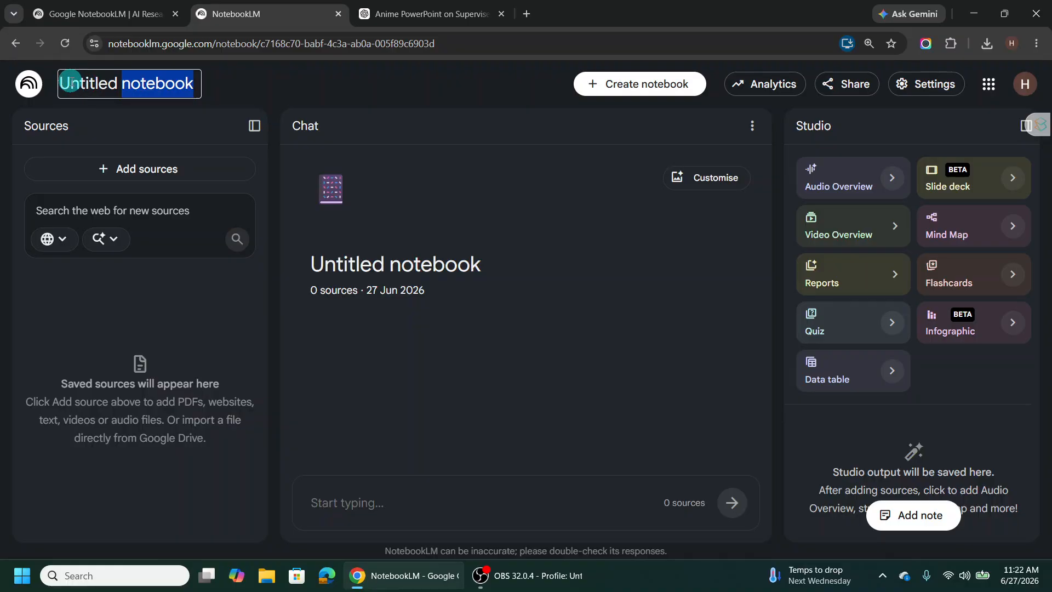
{"action": "left_click_drag", "start_coordinate": [70, 84], "coordinate": [189, 88]}
{"action": "key", "text": "BackSpace"}
{"action": "key", "text": "BackSpace"}
{"action": "type", "text": "Su"}
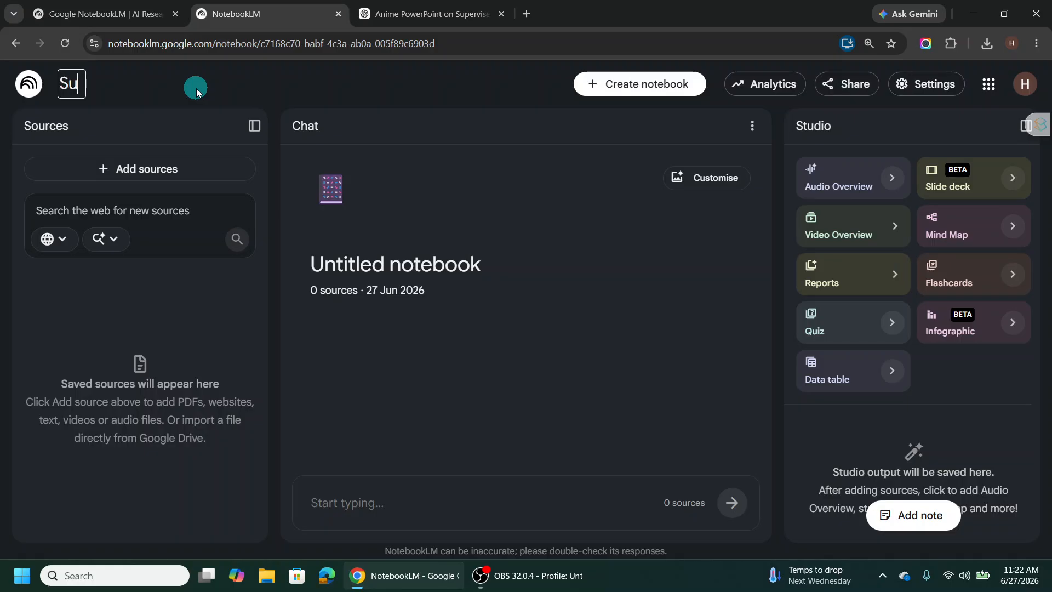
{"action": "type", "text": "pervised "}
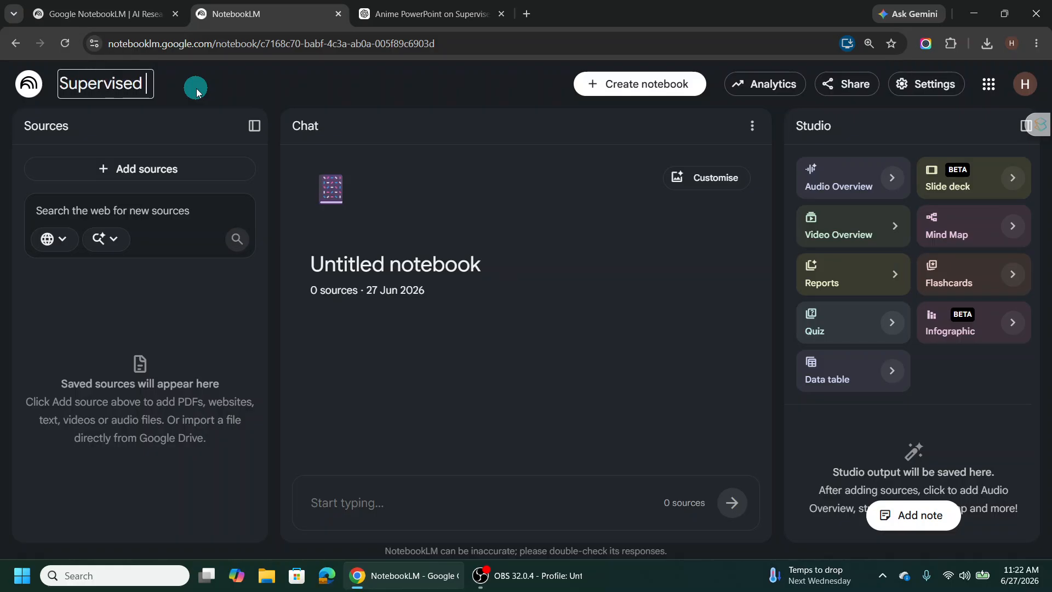
{"action": "type", "text": "Learning "}
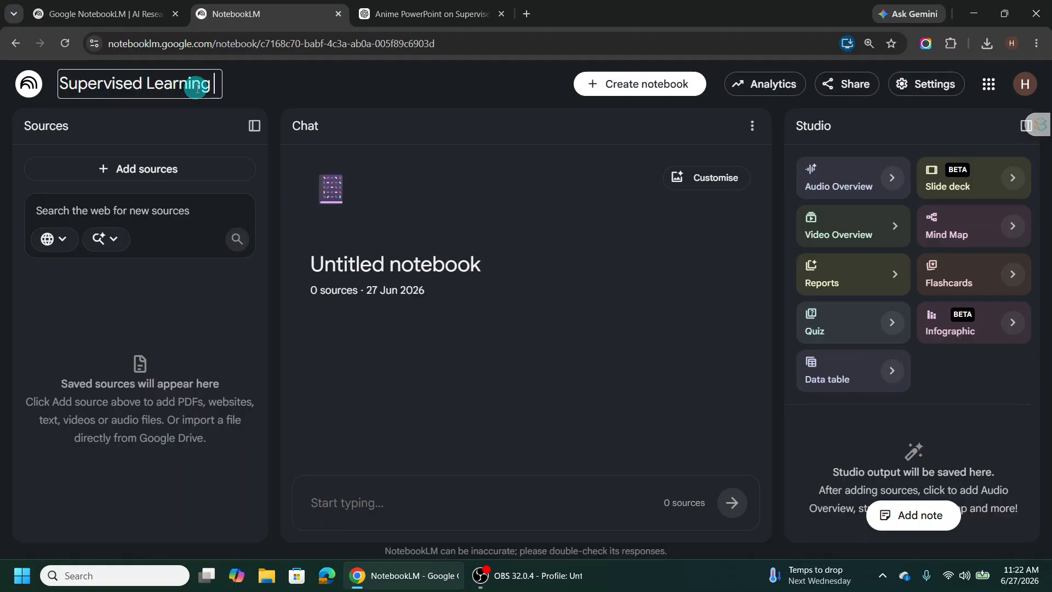
{"action": "type", "text": "AAI"}
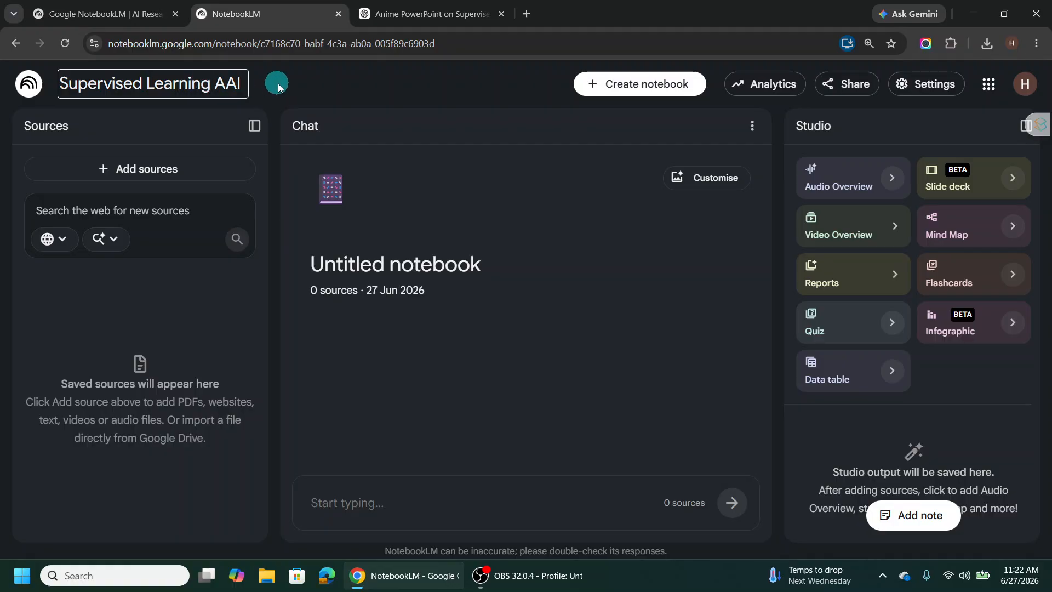
{"action": "left_click", "coordinate": [287, 83]}
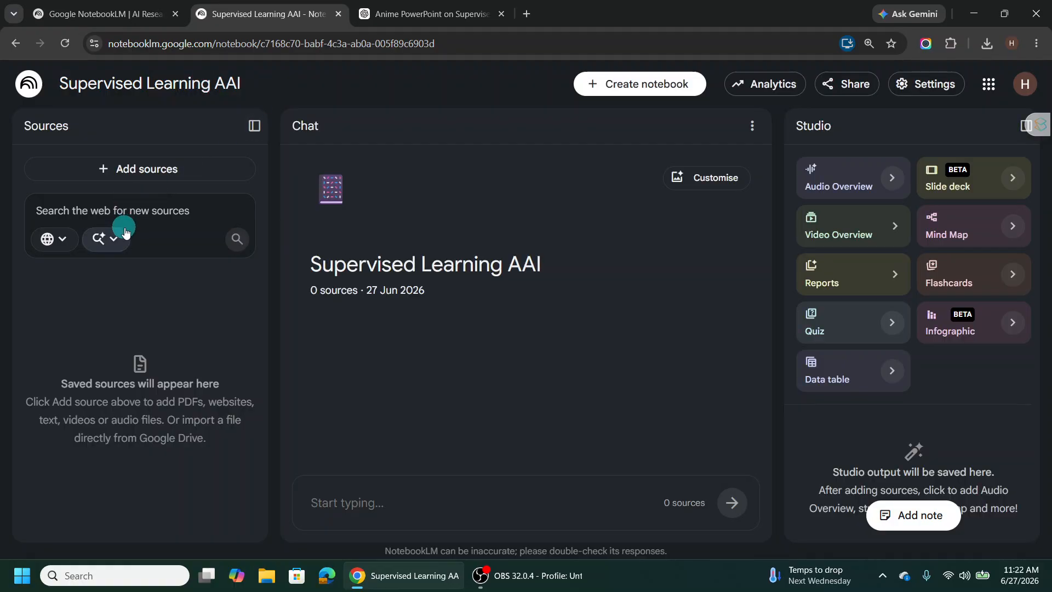
Search the web for new sources on "Supervised Learning In Advanced AI"
{"action": "type", "text": "S"}
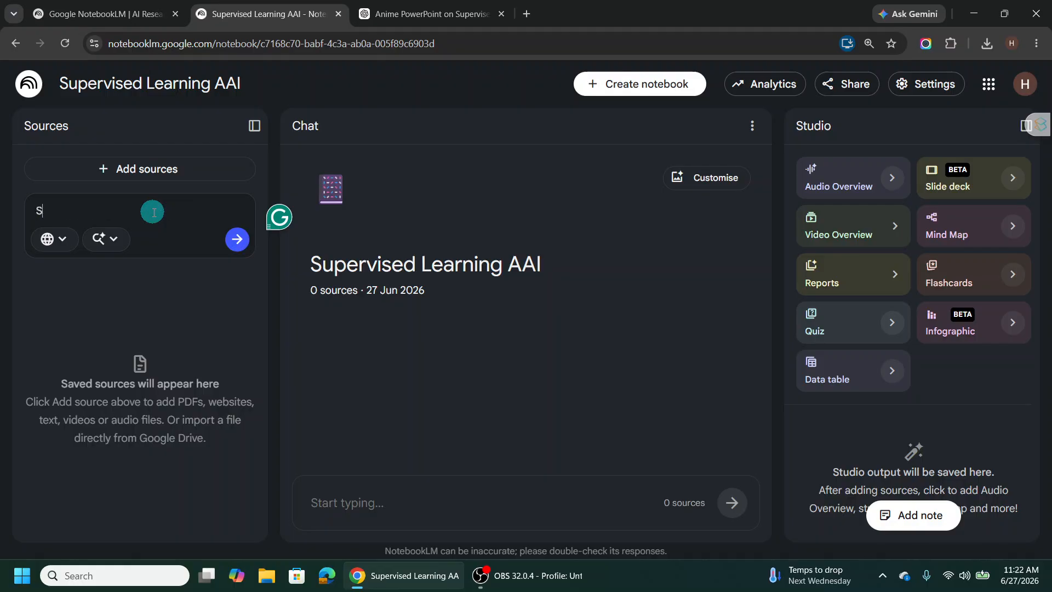
{"action": "type", "text": "uperv"}
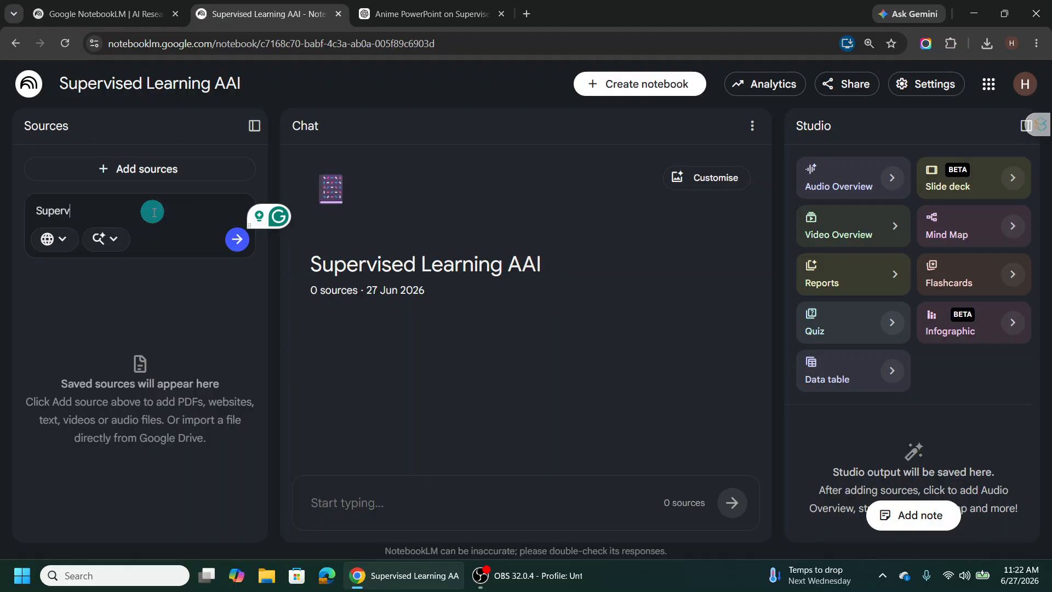
{"action": "type", "text": "ised Learn"}
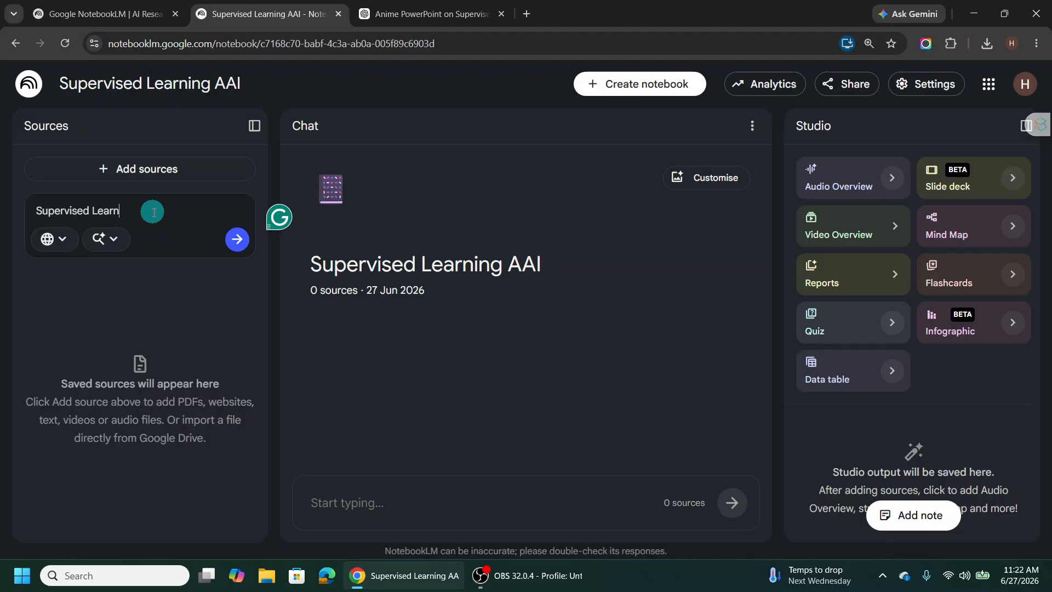
{"action": "type", "text": "ing In Advanced AI"}
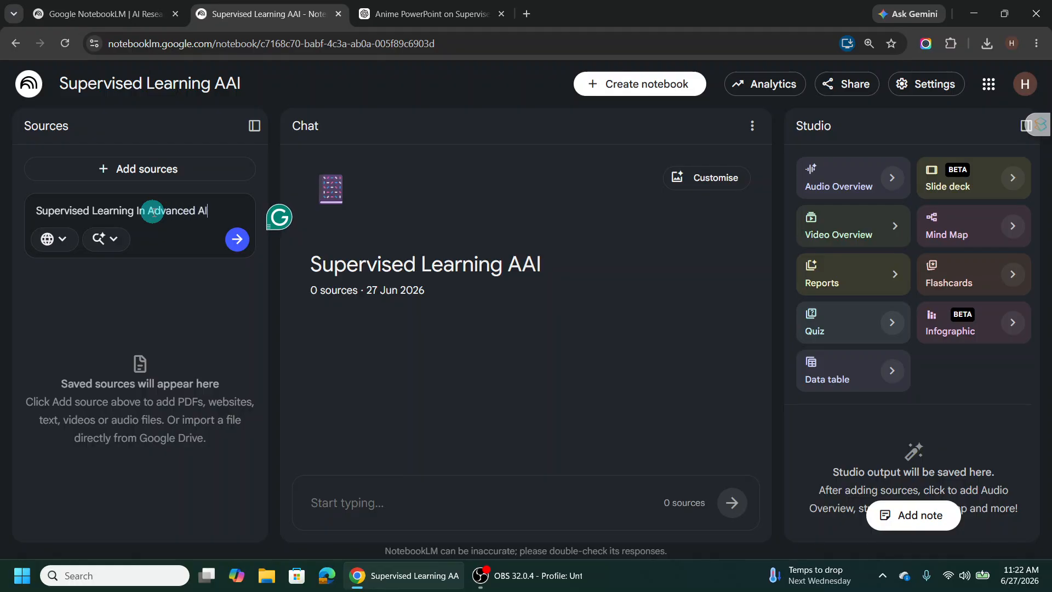
{"action": "left_click", "coordinate": [248, 239]}
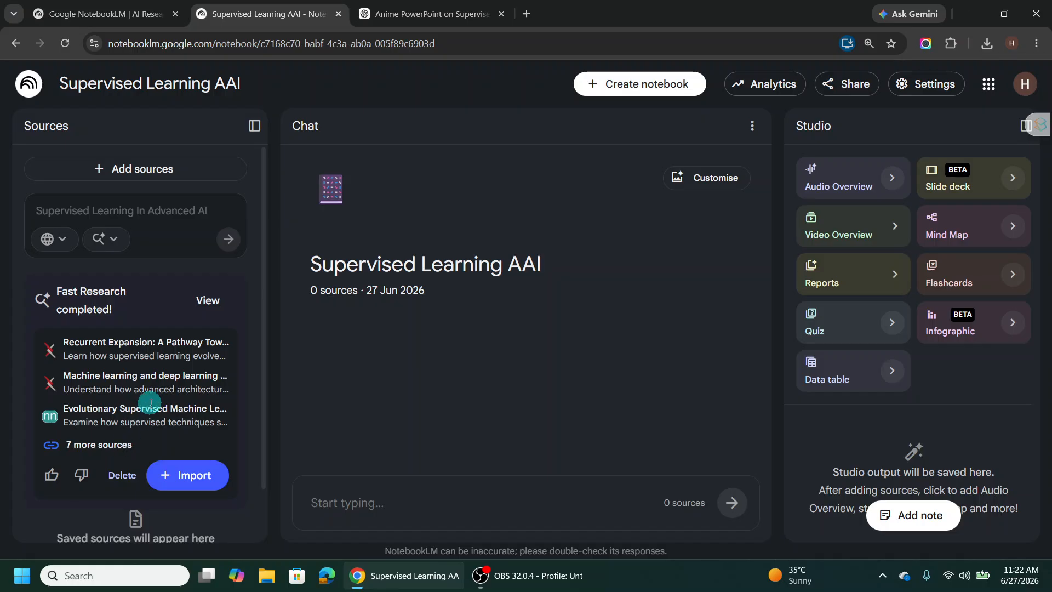
Import only "Machine learning and deep learning - arXiv", "RLHF vs. Supervised Fine-Tuning" and "A Powerful Pipeline for LLM Instruction Tuning" from the discovered sources
{"action": "left_click", "coordinate": [208, 298]}
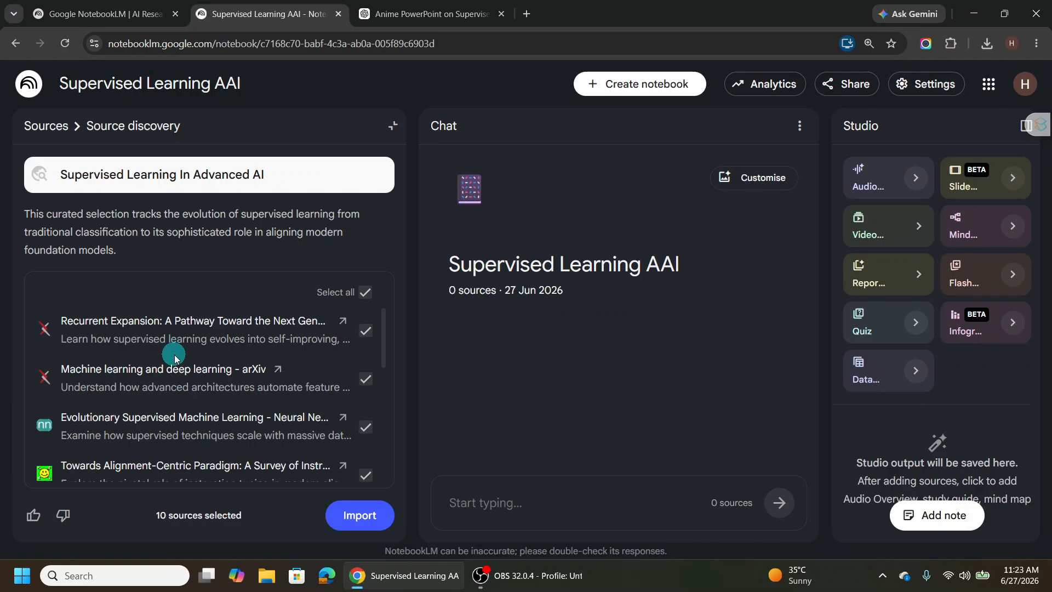
{"action": "left_click", "coordinate": [368, 297]}
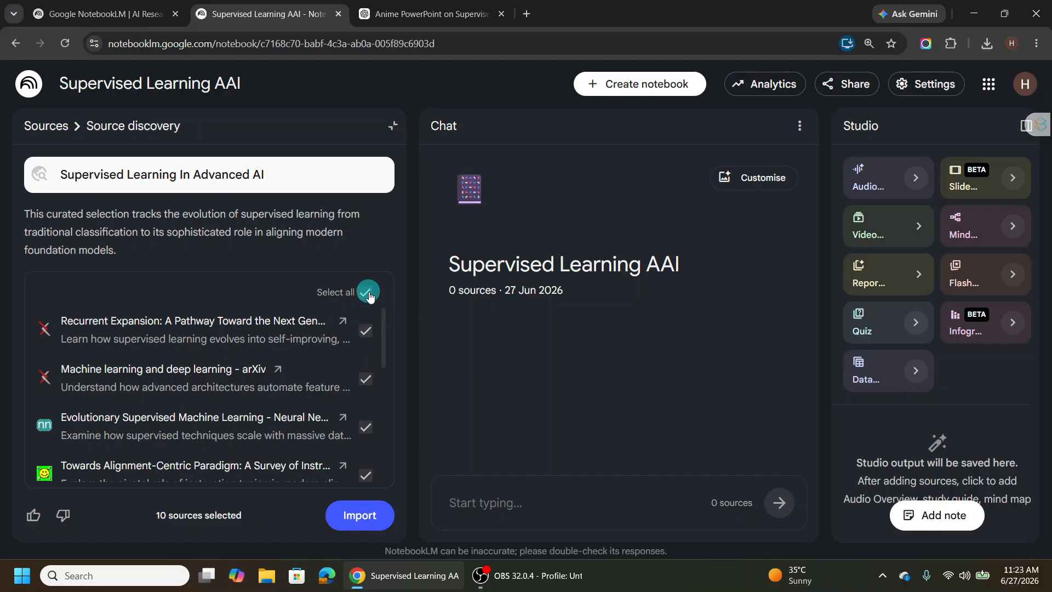
{"action": "left_click", "coordinate": [365, 378]}
{"action": "left_click_drag", "start_coordinate": [386, 353], "coordinate": [387, 415]}
{"action": "left_click", "coordinate": [367, 354]}
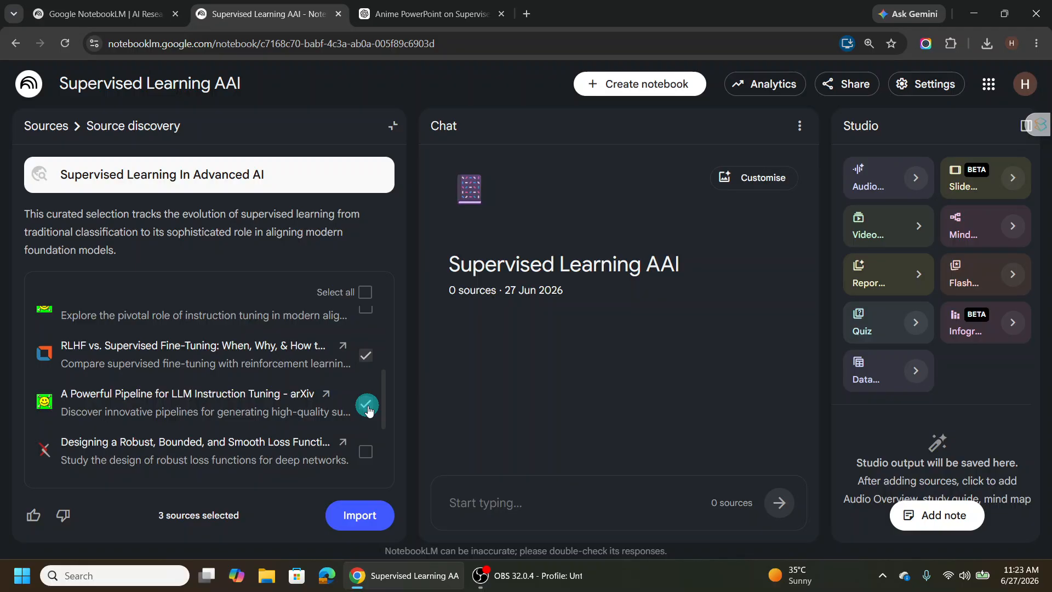
{"action": "scroll", "coordinate": [382, 404], "scroll_direction": "up", "scroll_amount": 1}
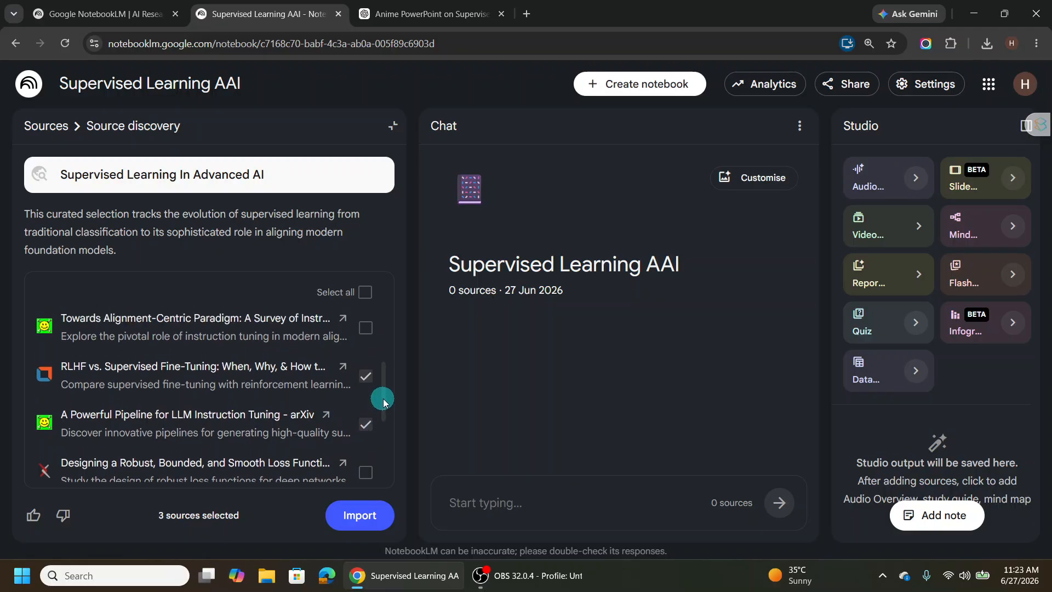
{"action": "left_click_drag", "start_coordinate": [381, 401], "coordinate": [382, 325]}
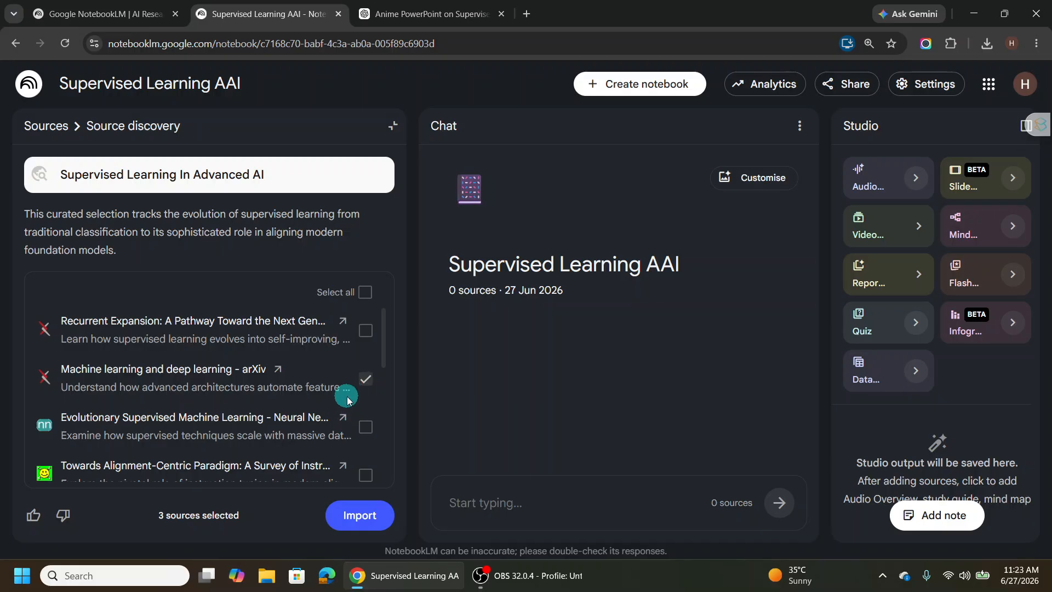
{"action": "left_click", "coordinate": [360, 518]}
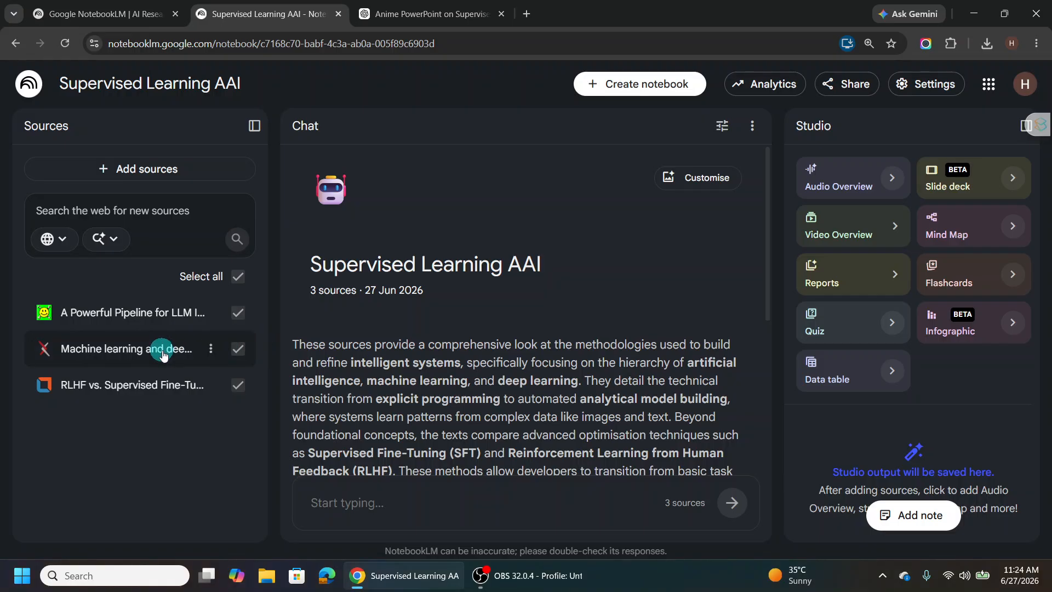
Search Google for "supervised learning AI" in a new browser tab and copy the expanded AI Overview text through the Deployment item
{"action": "left_click", "coordinate": [531, 25]}
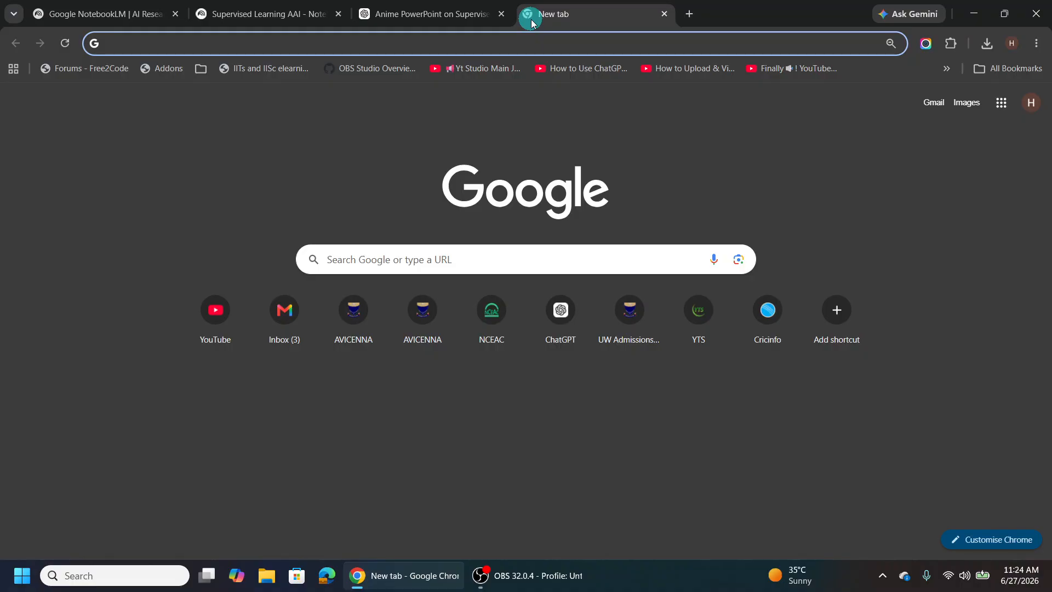
{"action": "type", "text": "Supervi"}
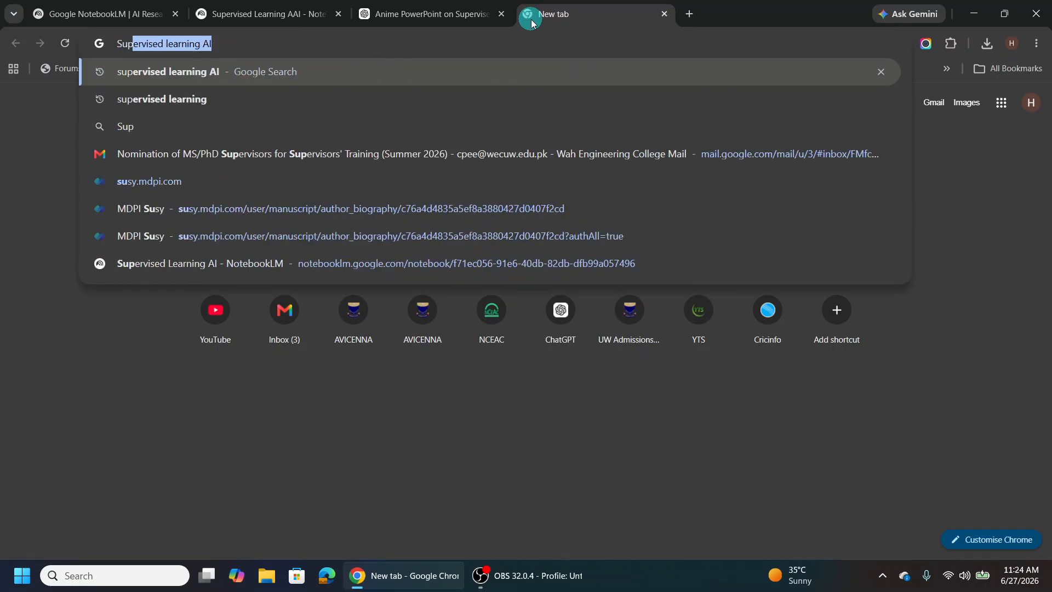
{"action": "type", "text": "se"}
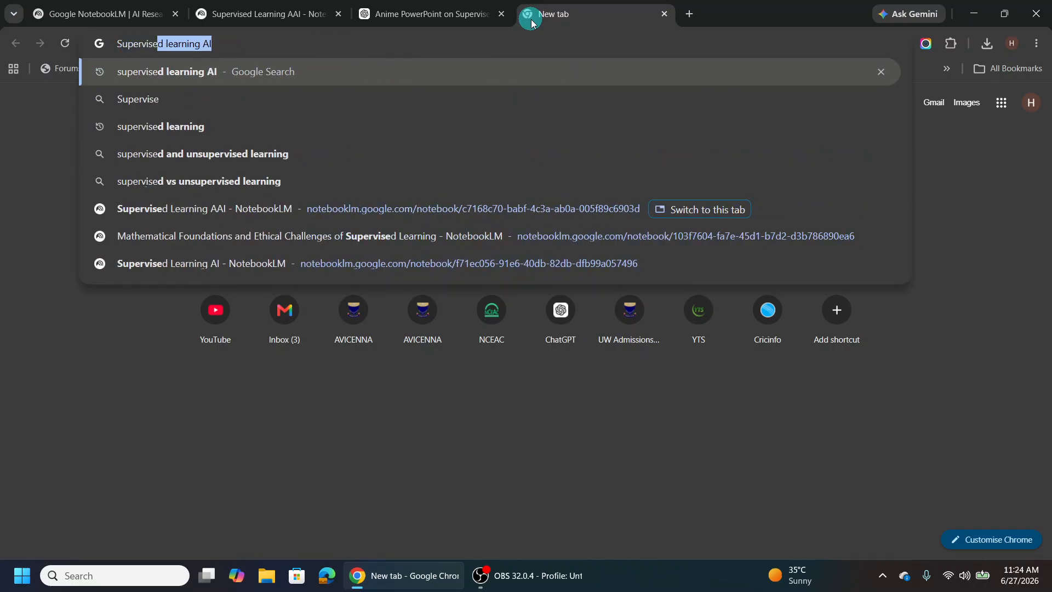
{"action": "key", "text": "Return"}
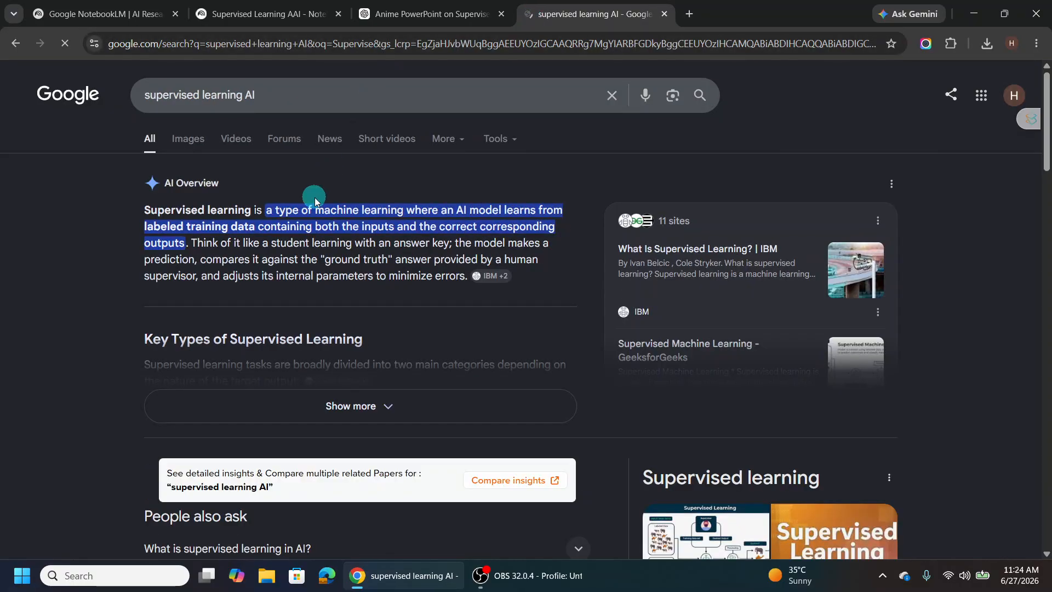
{"action": "left_click", "coordinate": [343, 426]}
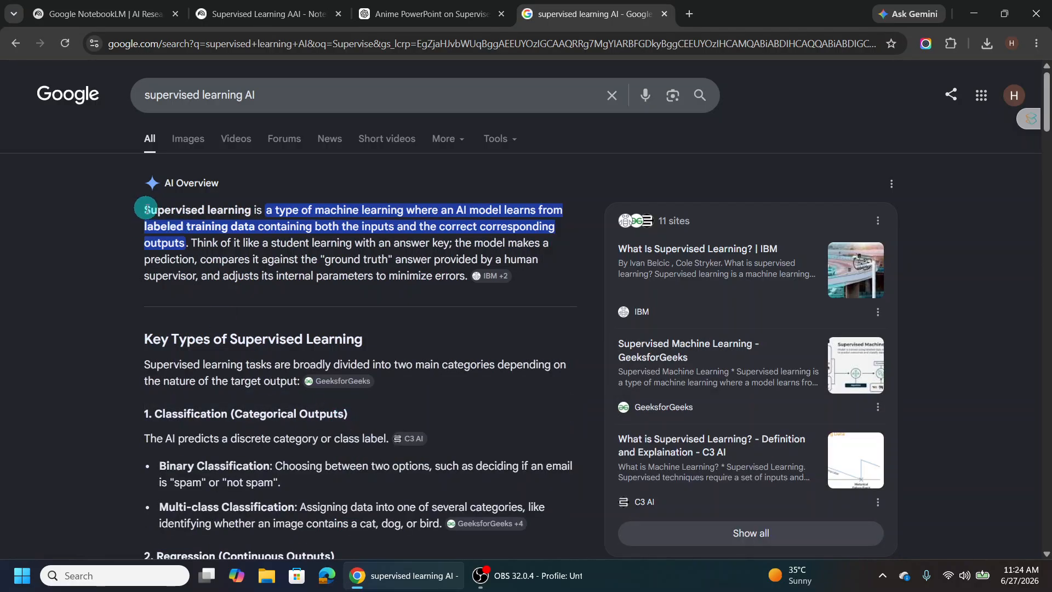
{"action": "left_click_drag", "start_coordinate": [143, 212], "coordinate": [358, 412]}
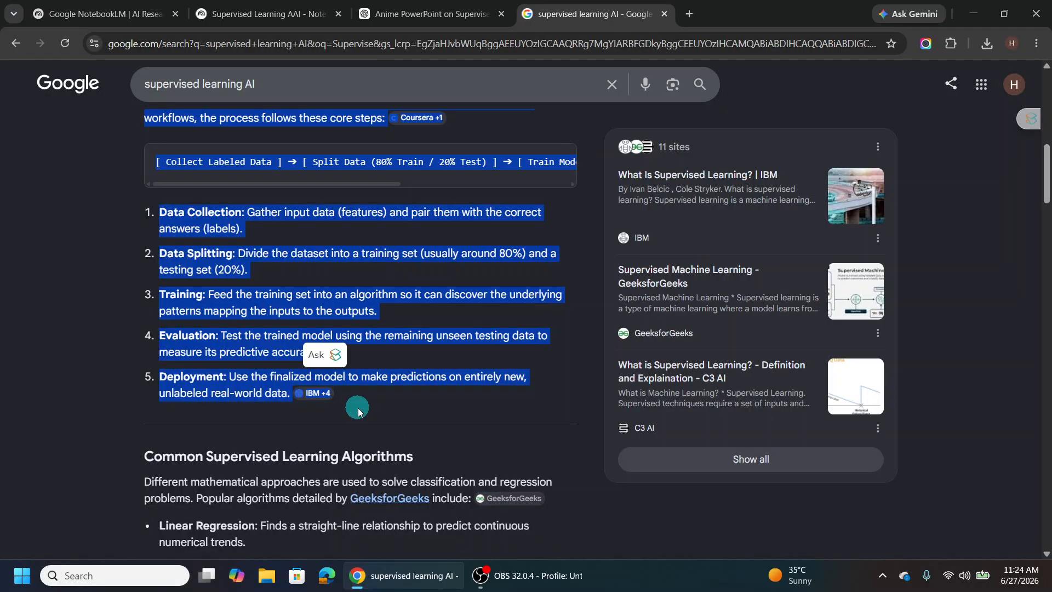
Return to the Supervised Learning AAI notebook and add a note titled "Custom Information"
{"action": "left_click", "coordinate": [159, 4]}
{"action": "left_click", "coordinate": [236, 14]}
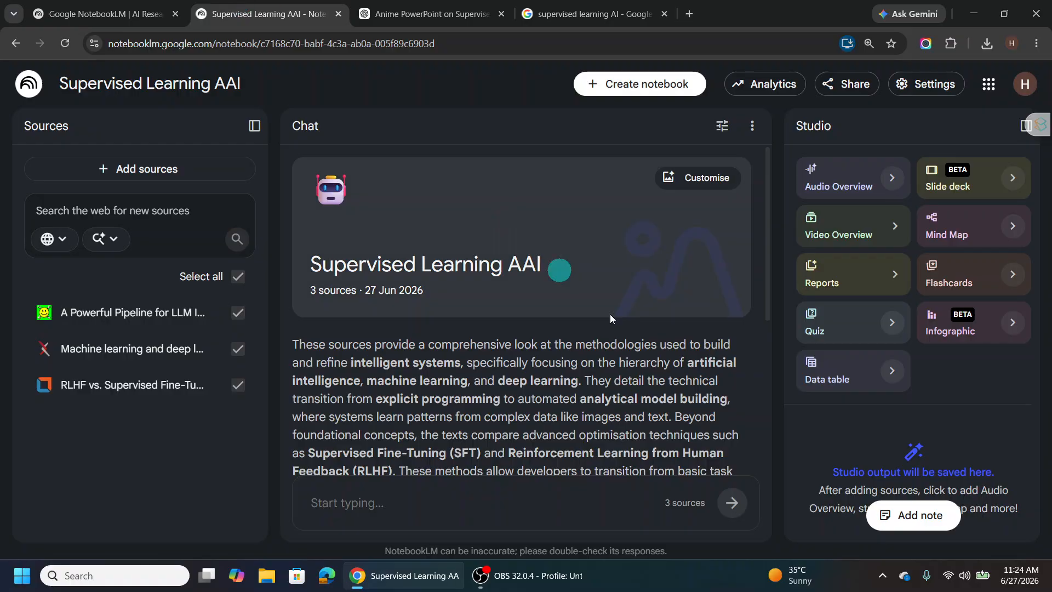
{"action": "left_click", "coordinate": [909, 518]}
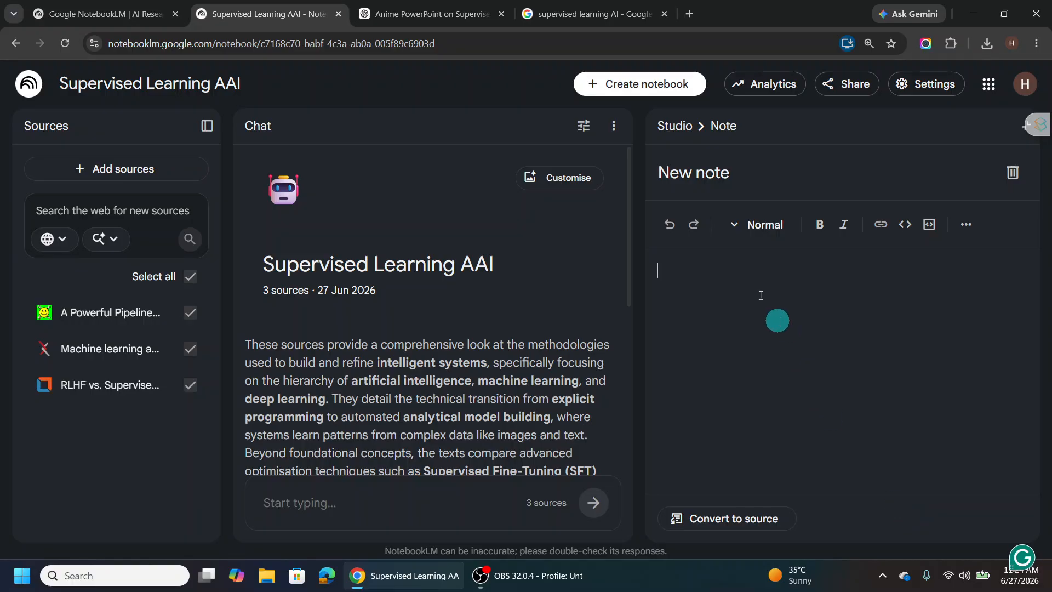
{"action": "left_click", "coordinate": [705, 174]}
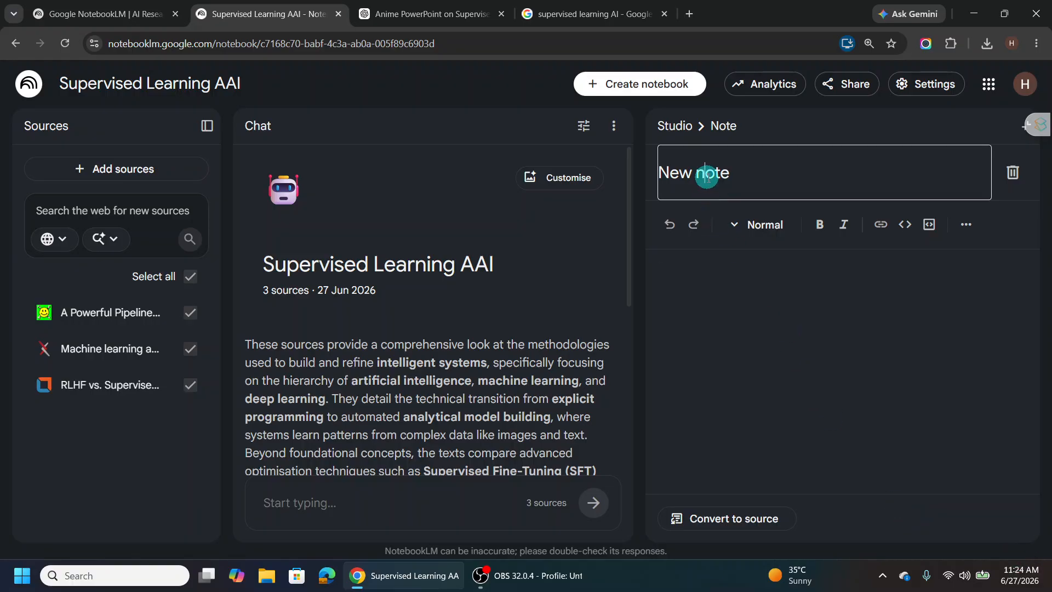
{"action": "left_click_drag", "start_coordinate": [743, 173], "coordinate": [658, 174]}
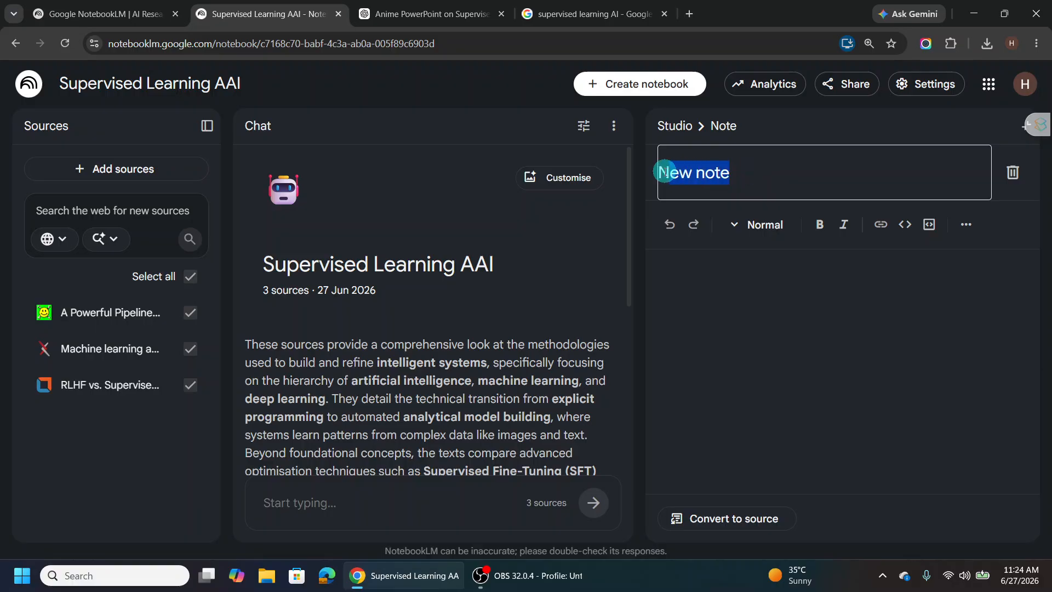
{"action": "type", "text": "Custom "}
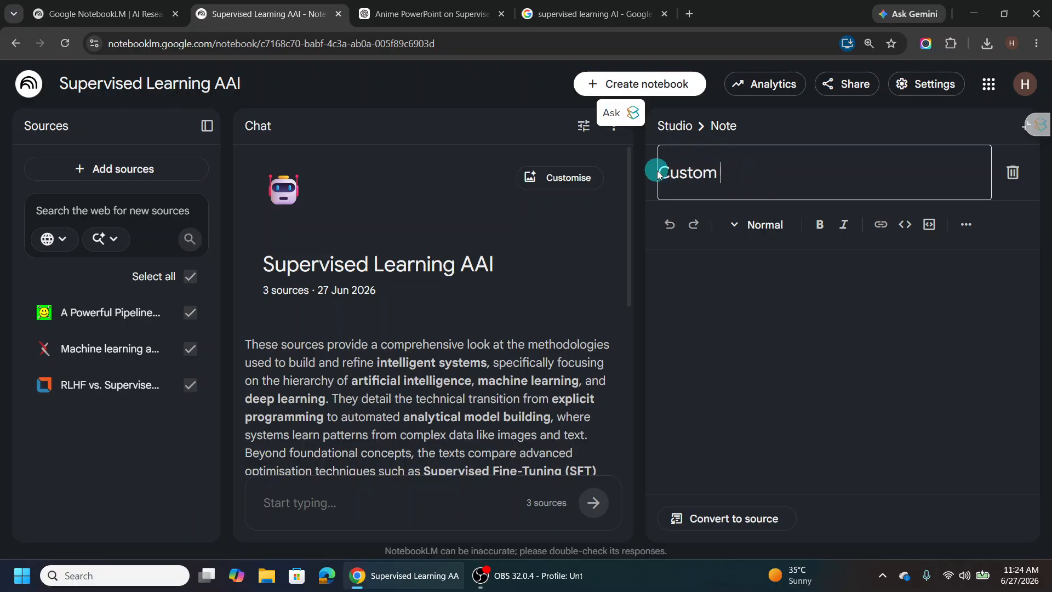
{"action": "type", "text": "Information"}
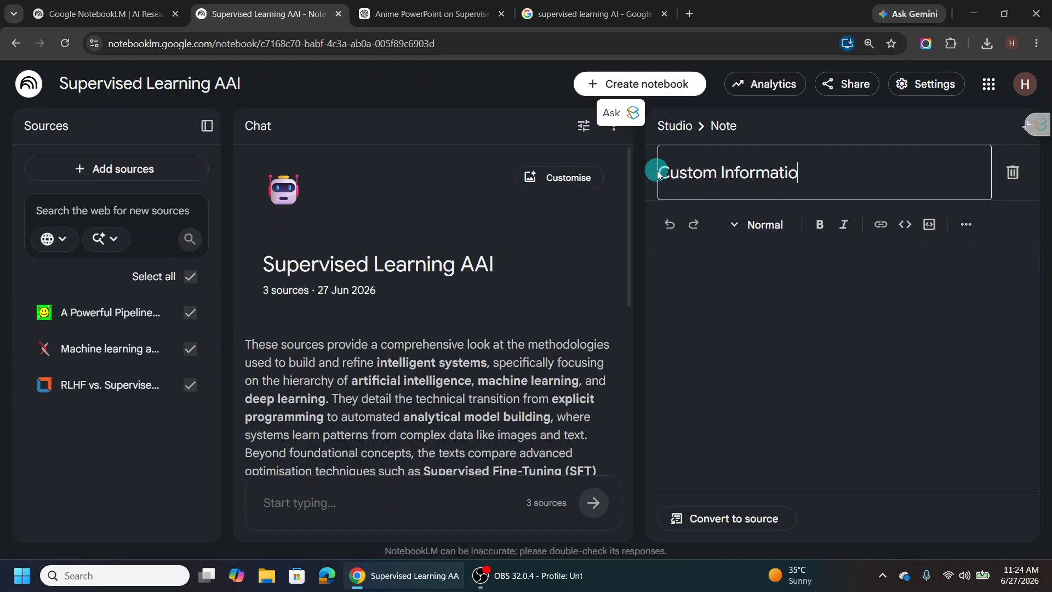
Paste the copied AI Overview text into the note's body and convert the note to a source
{"action": "left_click", "coordinate": [713, 280]}
{"action": "key", "text": "ctrl+v"}
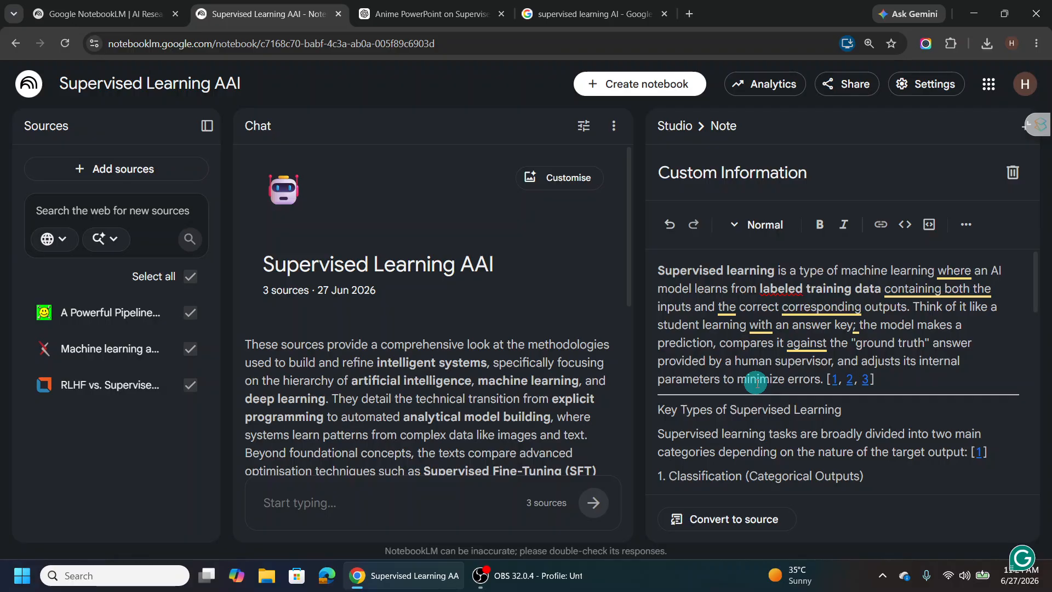
{"action": "left_click", "coordinate": [741, 525]}
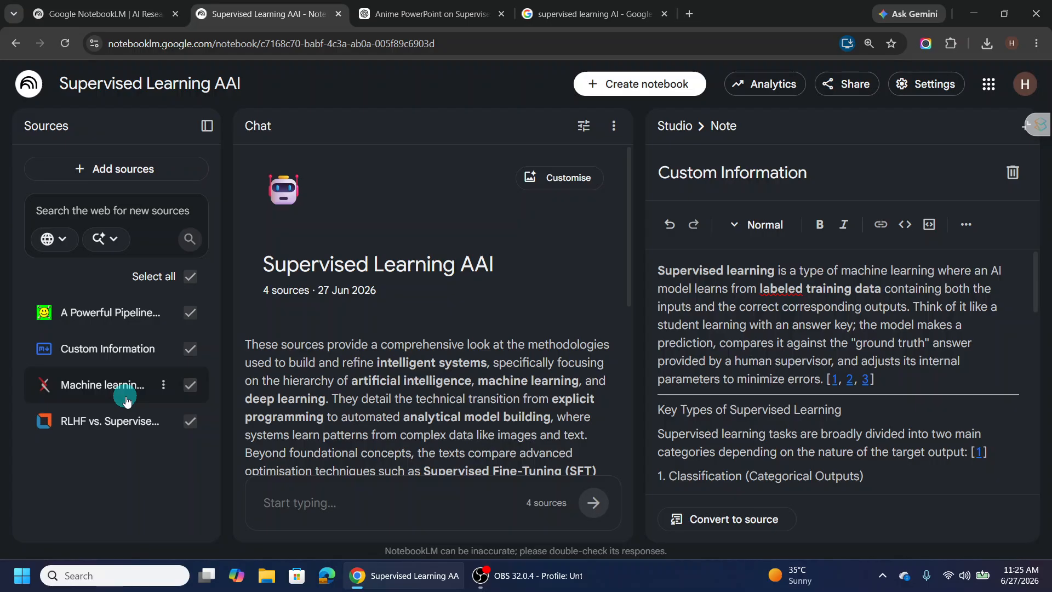
Open the slide deck customisation options and copy the opening paragraph of the anime presentation prompt from the ChatGPT tab
{"action": "left_click", "coordinate": [675, 128]}
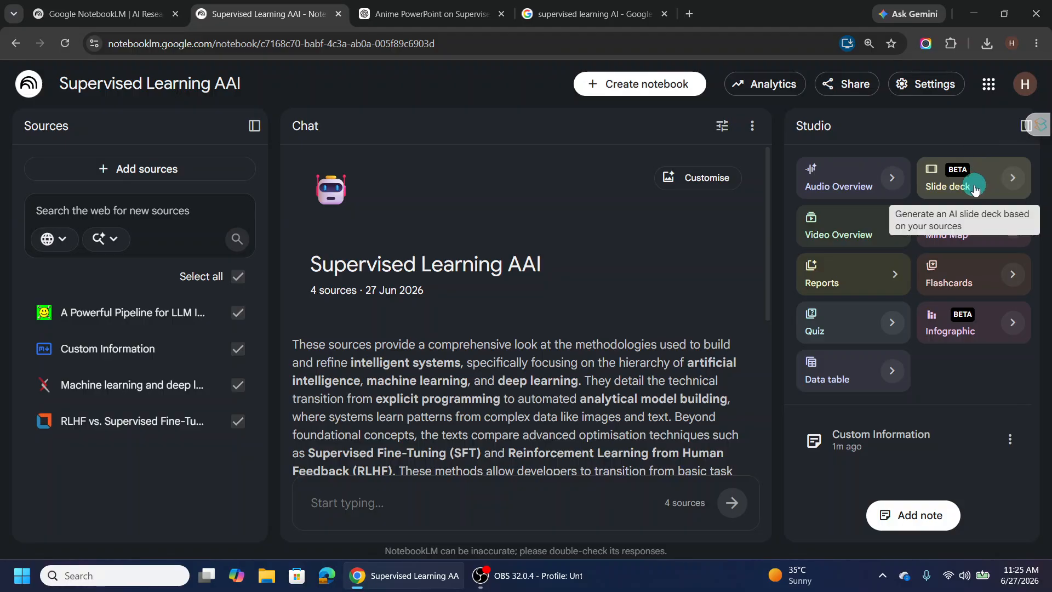
{"action": "left_click", "coordinate": [1018, 178]}
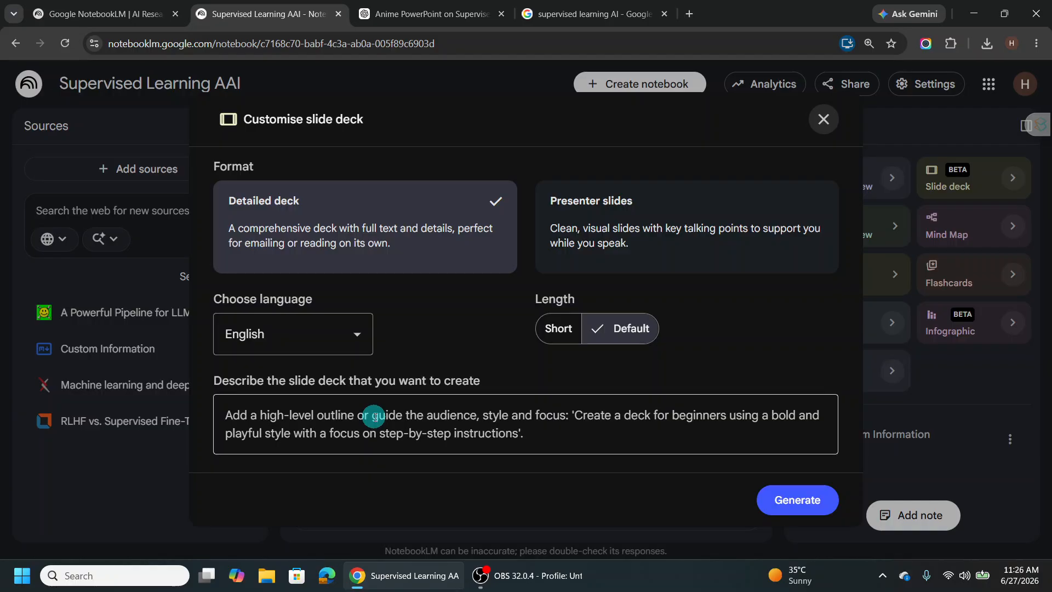
{"action": "left_click", "coordinate": [397, 10]}
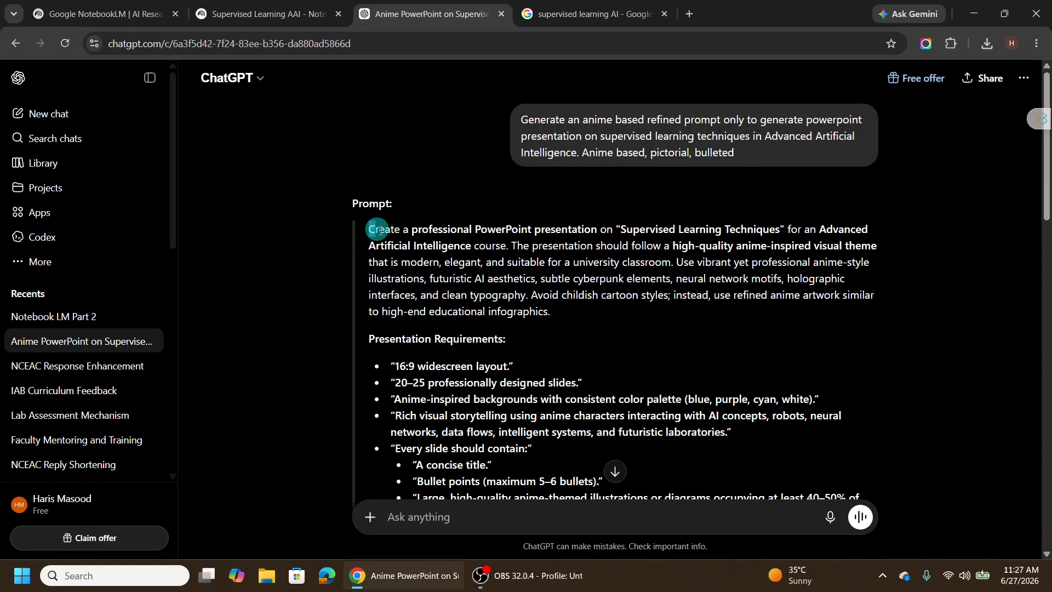
{"action": "left_click_drag", "start_coordinate": [370, 228], "coordinate": [549, 311]}
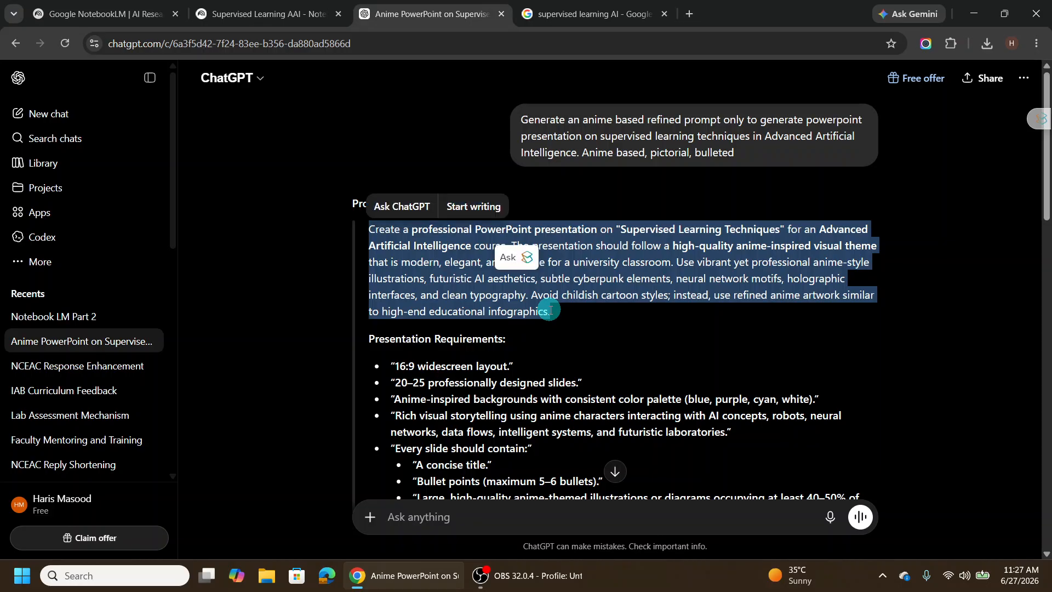
Return to the Supervised Learning AAI notebook, paste the copied prompt as the slide deck description and generate the deck
{"action": "left_click", "coordinate": [263, 14]}
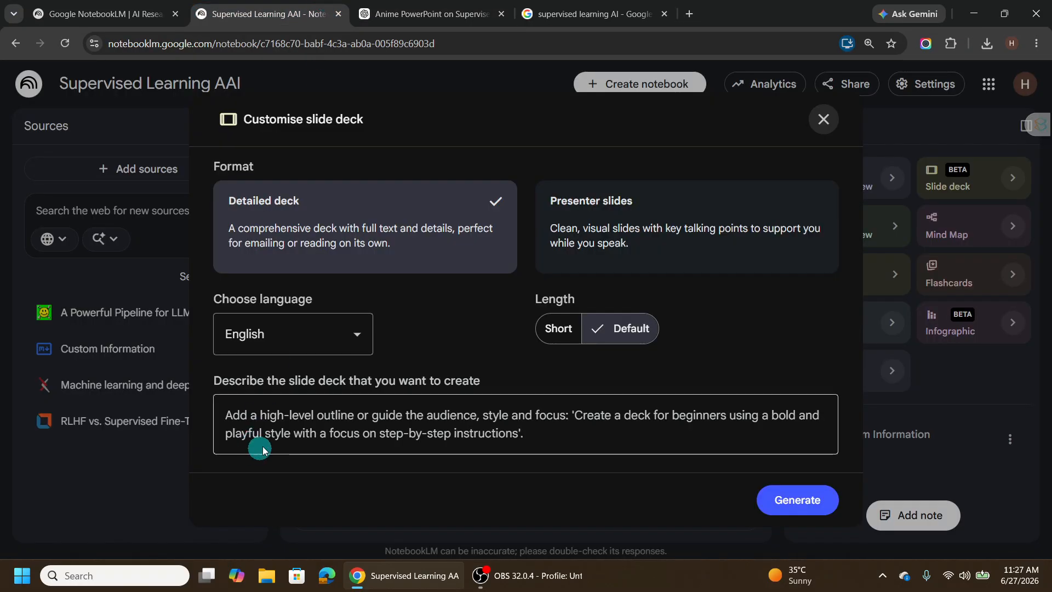
{"action": "left_click", "coordinate": [279, 432]}
{"action": "key", "text": "ctrl+v"}
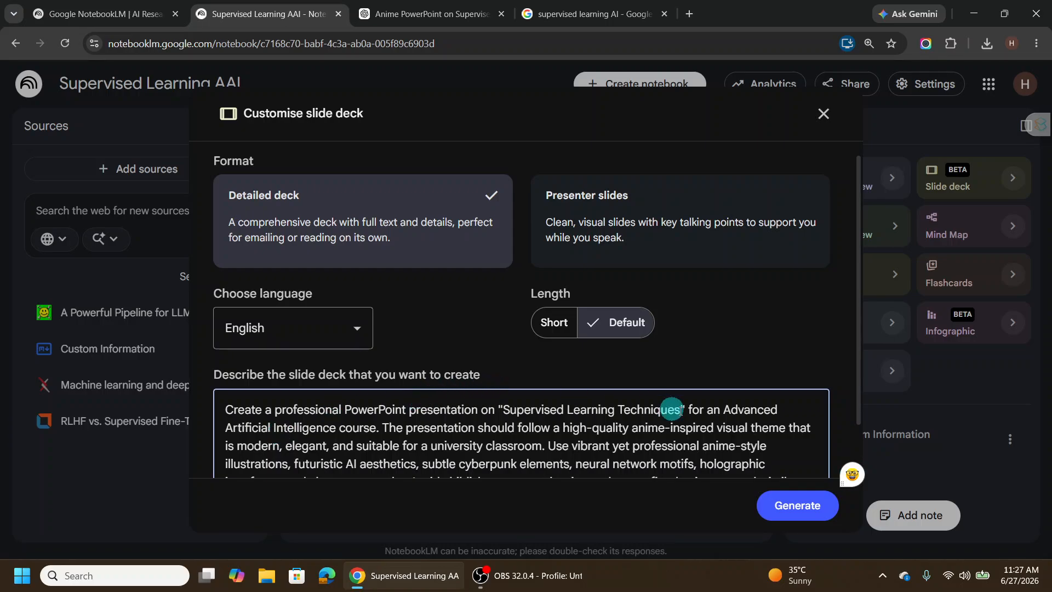
{"action": "left_click", "coordinate": [790, 499]}
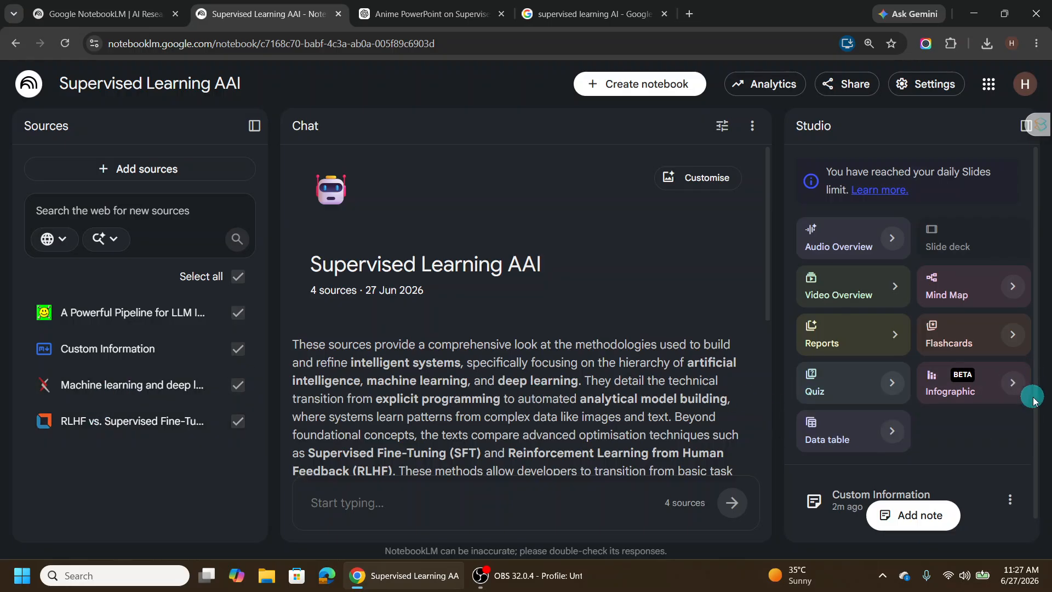
Go to the Supervised Learning AI notebook and preview the slides of its "Architecting the Machine Mind" deck
{"action": "left_click", "coordinate": [854, 489]}
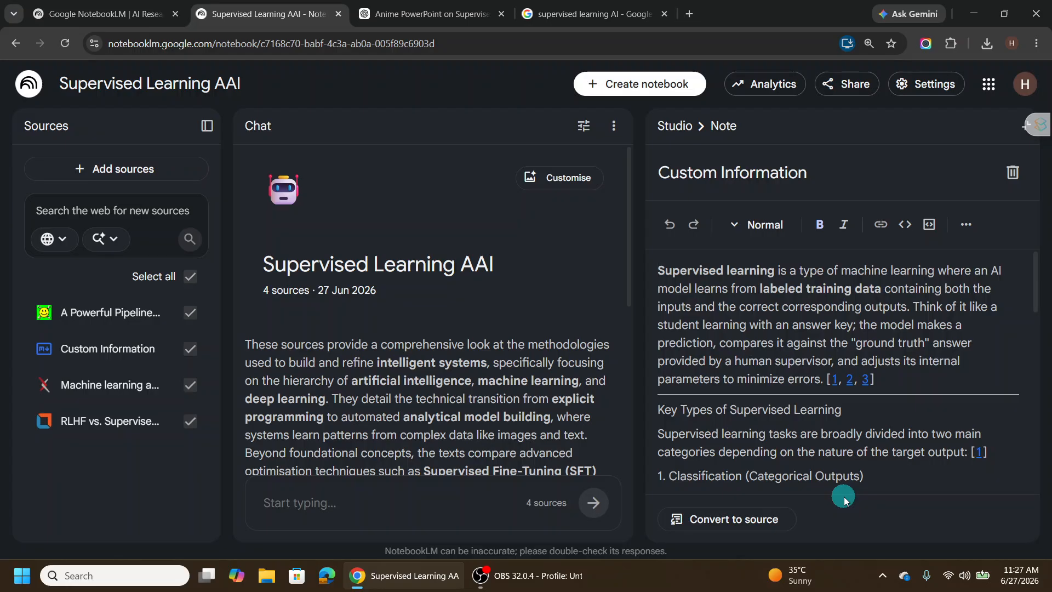
{"action": "left_click", "coordinate": [30, 86]}
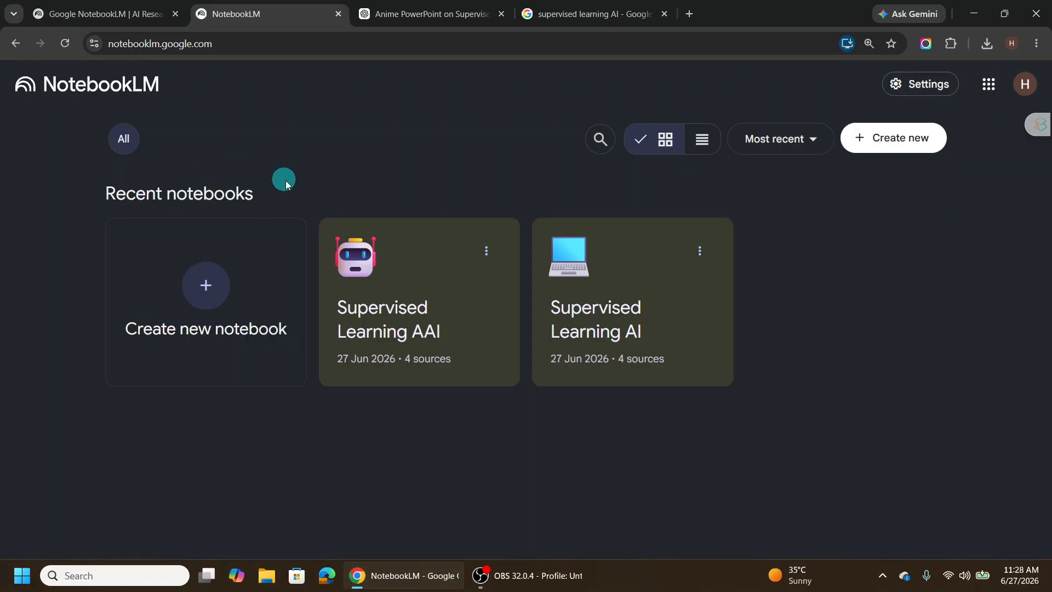
{"action": "left_click", "coordinate": [572, 289]}
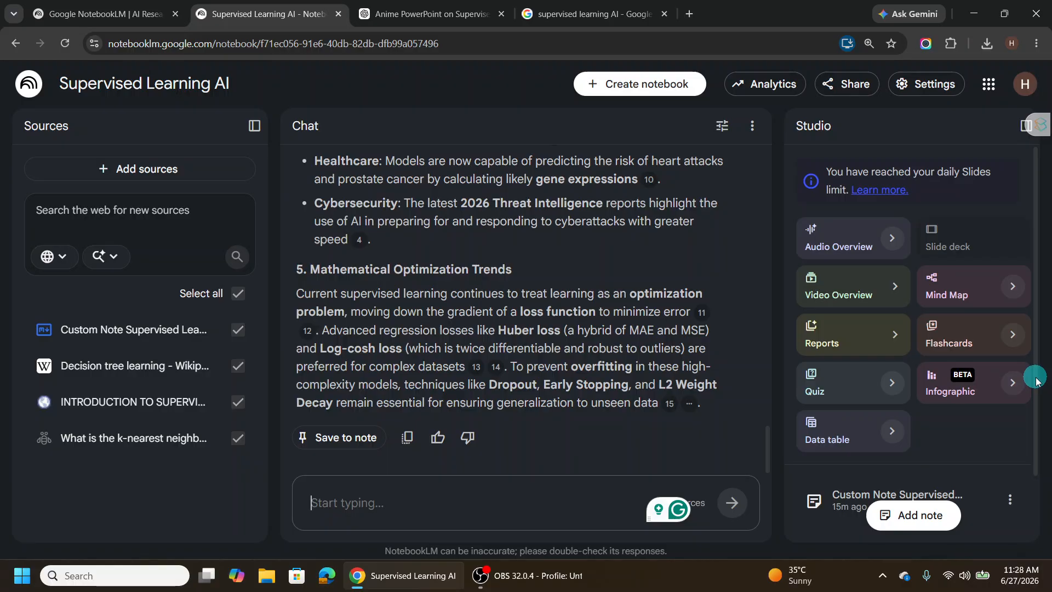
{"action": "left_click_drag", "start_coordinate": [1041, 381], "coordinate": [1039, 455]}
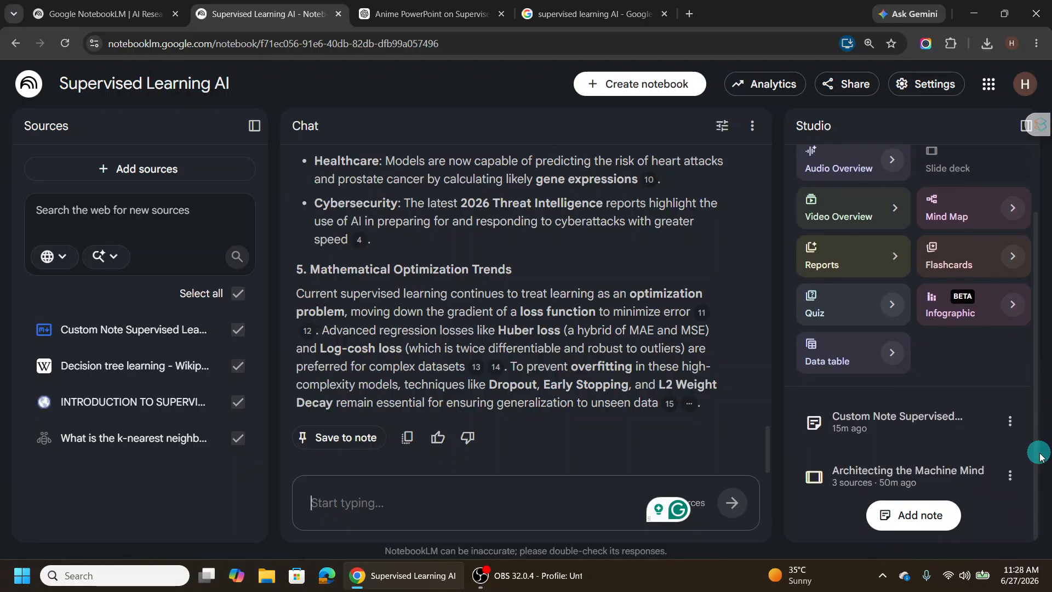
{"action": "left_click", "coordinate": [873, 470]}
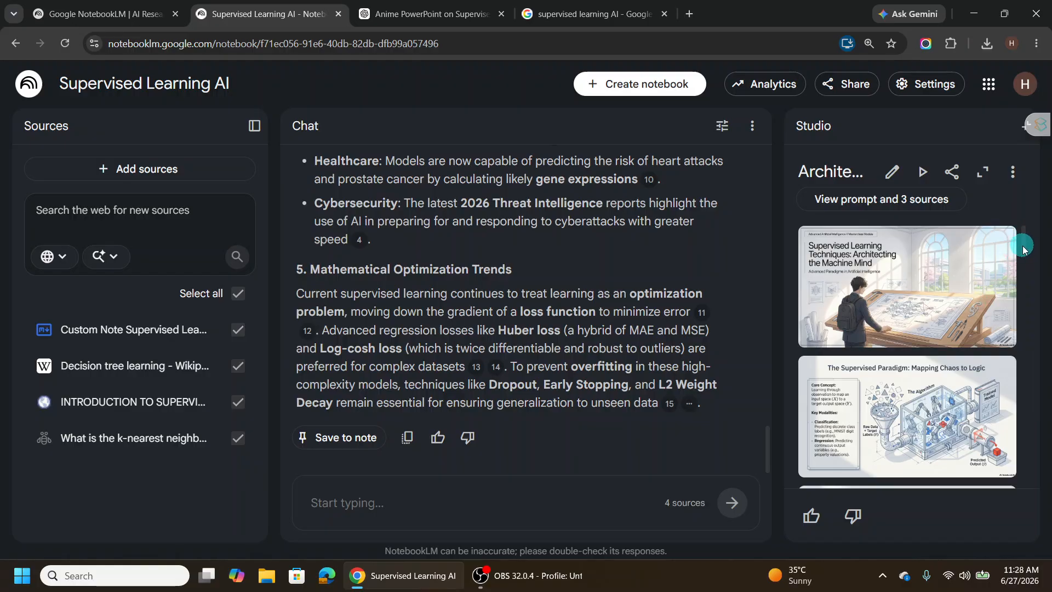
{"action": "left_click_drag", "start_coordinate": [1026, 246], "coordinate": [1034, 380]}
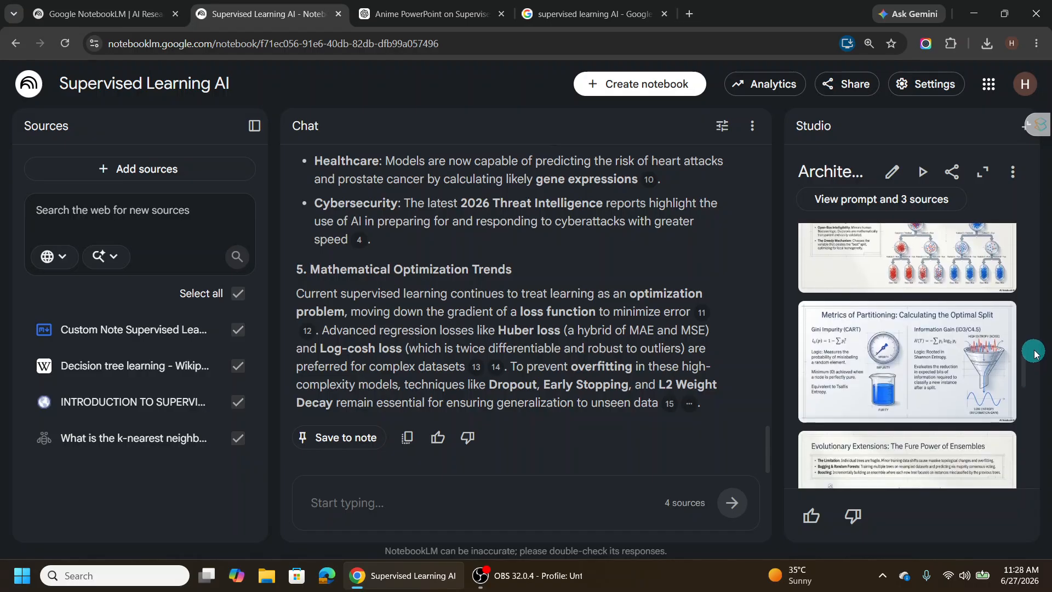
Download the deck as PowerPoint (.pptx) and open the downloaded file in PowerPoint with editing enabled
{"action": "left_click", "coordinate": [1013, 172]}
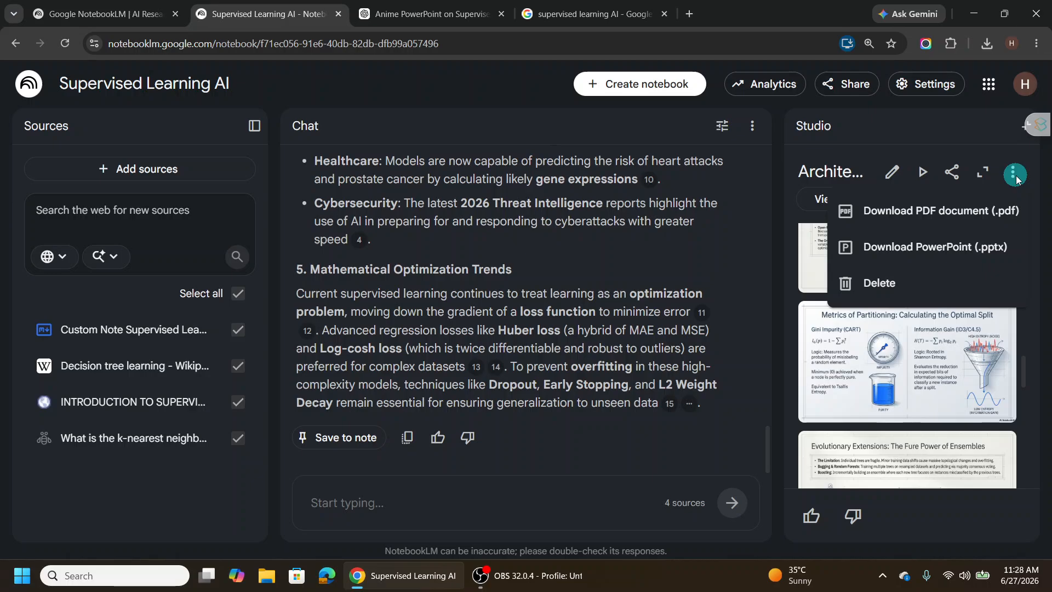
{"action": "left_click", "coordinate": [957, 241]}
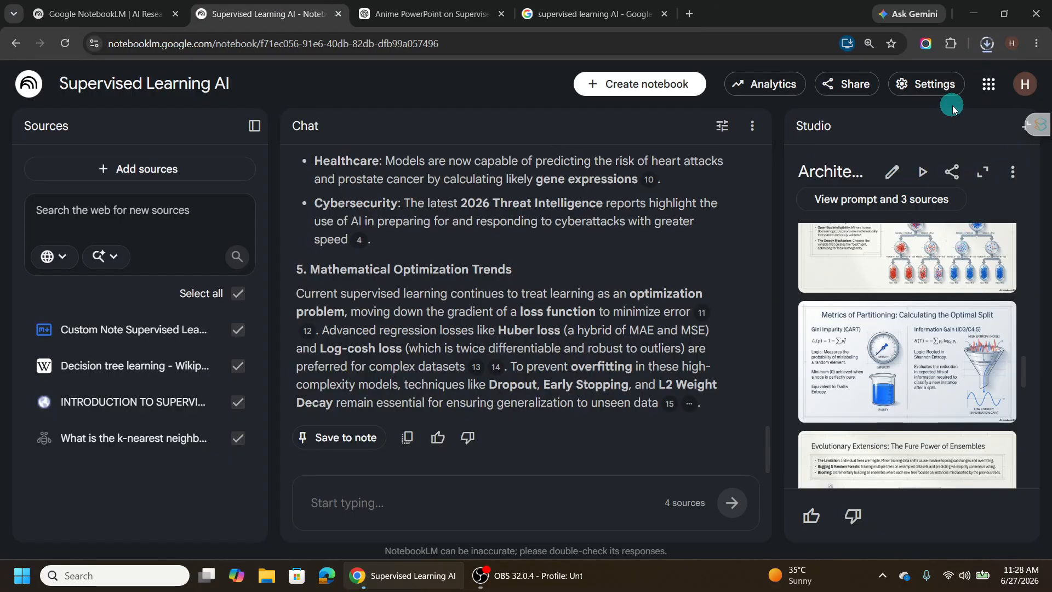
{"action": "left_click", "coordinate": [987, 44]}
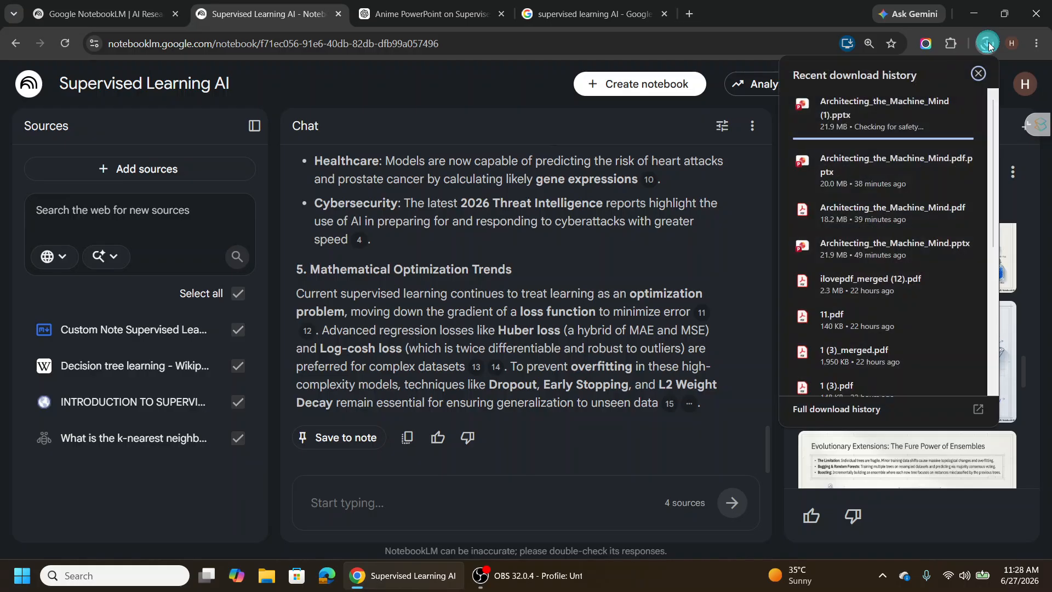
{"action": "left_click", "coordinate": [873, 107]}
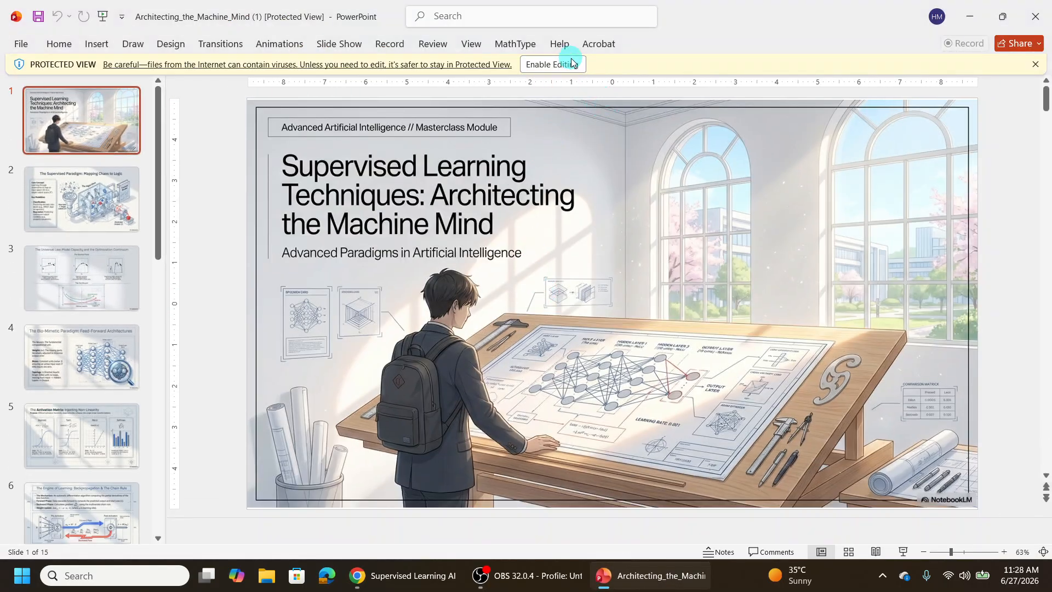
{"action": "left_click", "coordinate": [571, 62]}
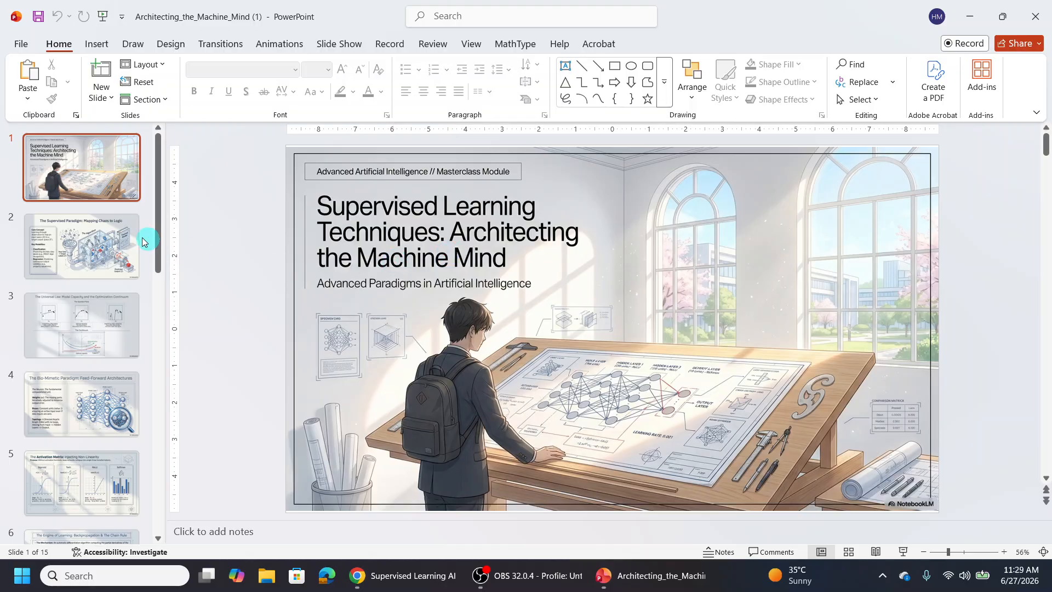
Run the presentation as a slide show, examine the slides through to "The Architect's Choice: Master Synthesis Matrix", and exit the show
{"action": "left_click", "coordinate": [908, 555]}
{"action": "left_click", "coordinate": [908, 555]}
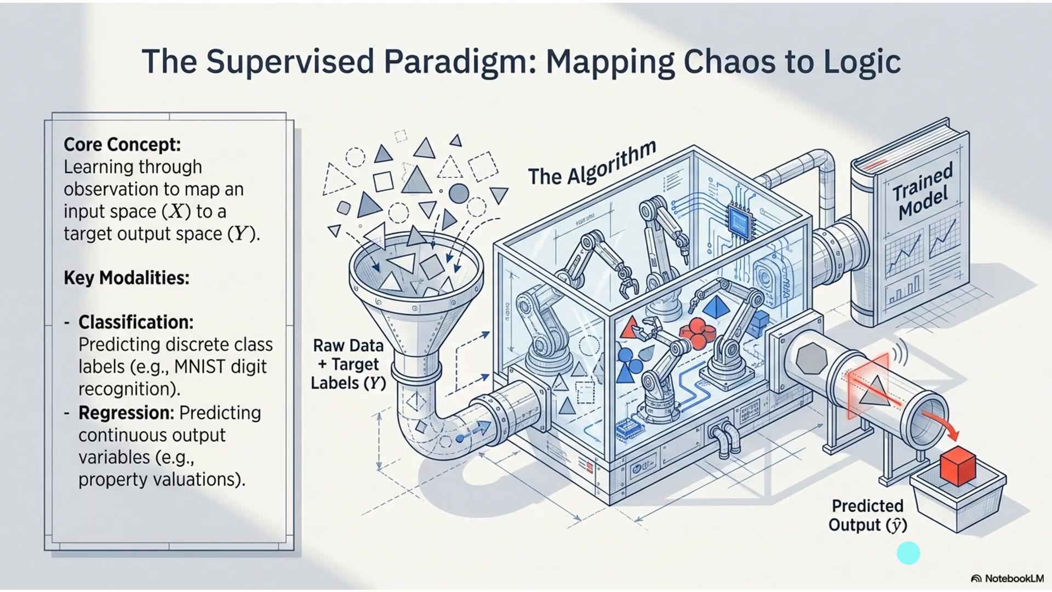
{"action": "left_click", "coordinate": [908, 553]}
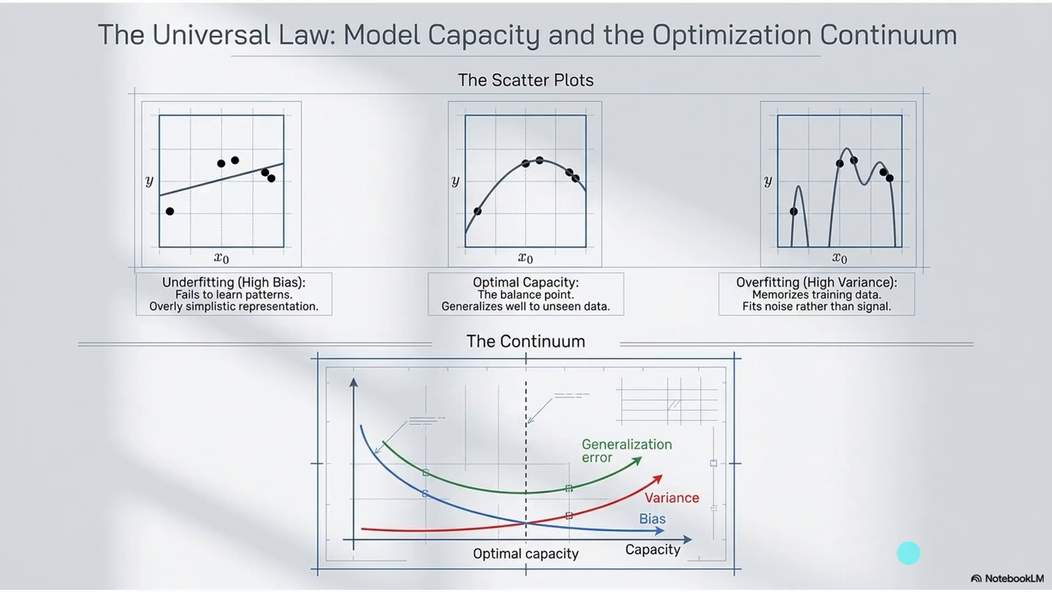
{"action": "left_click", "coordinate": [909, 553]}
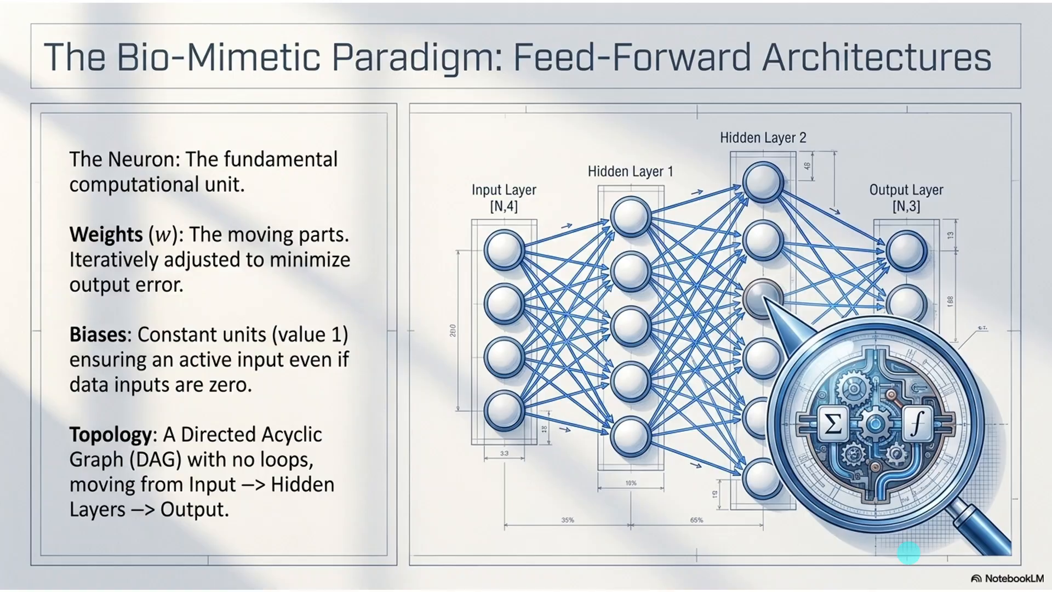
{"action": "left_click", "coordinate": [908, 554]}
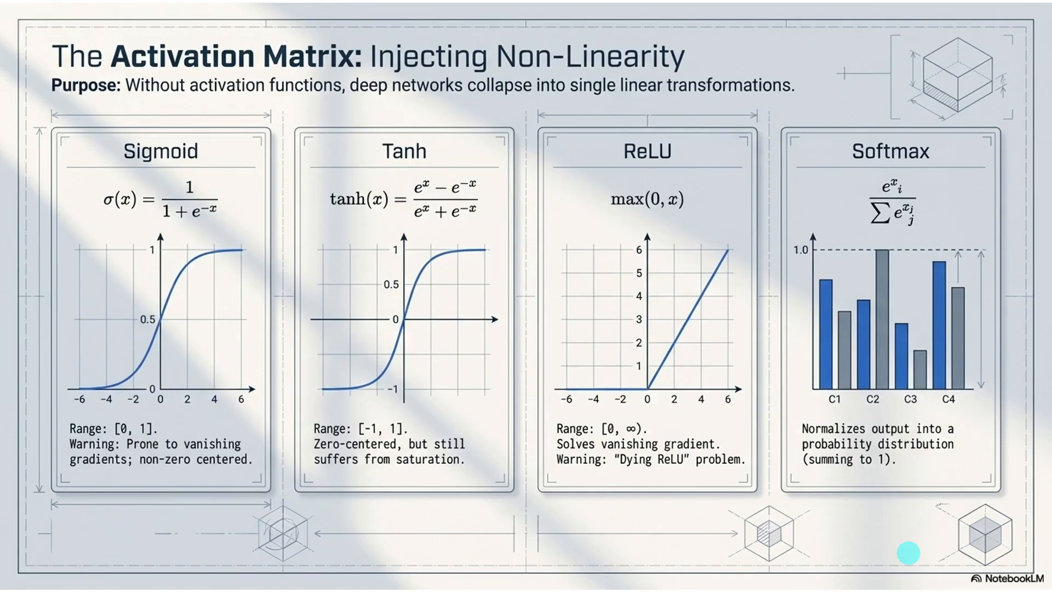
{"action": "left_click", "coordinate": [909, 553]}
{"action": "left_click", "coordinate": [908, 553]}
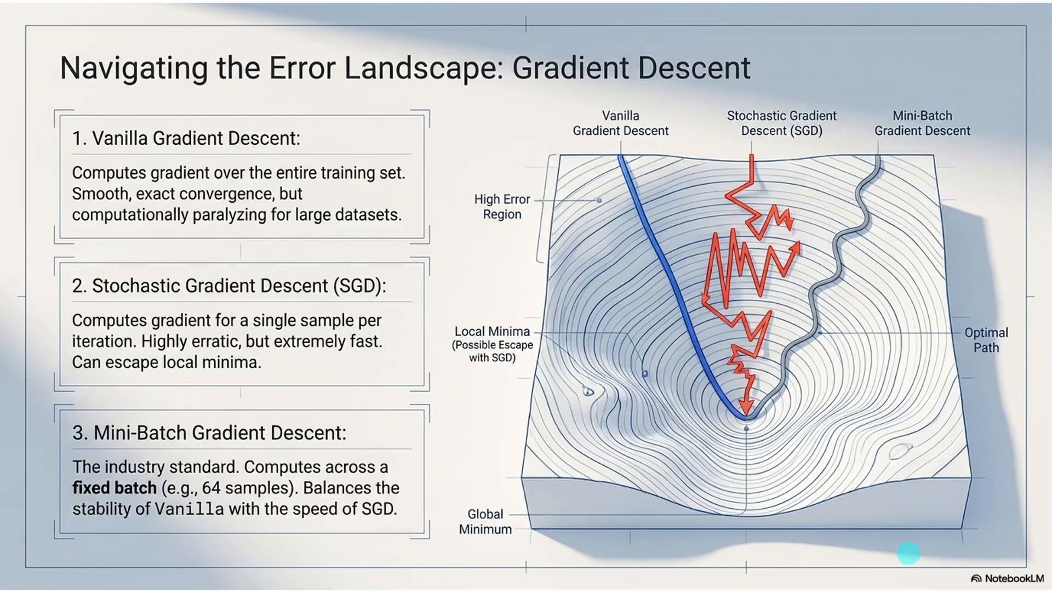
{"action": "left_click", "coordinate": [908, 553]}
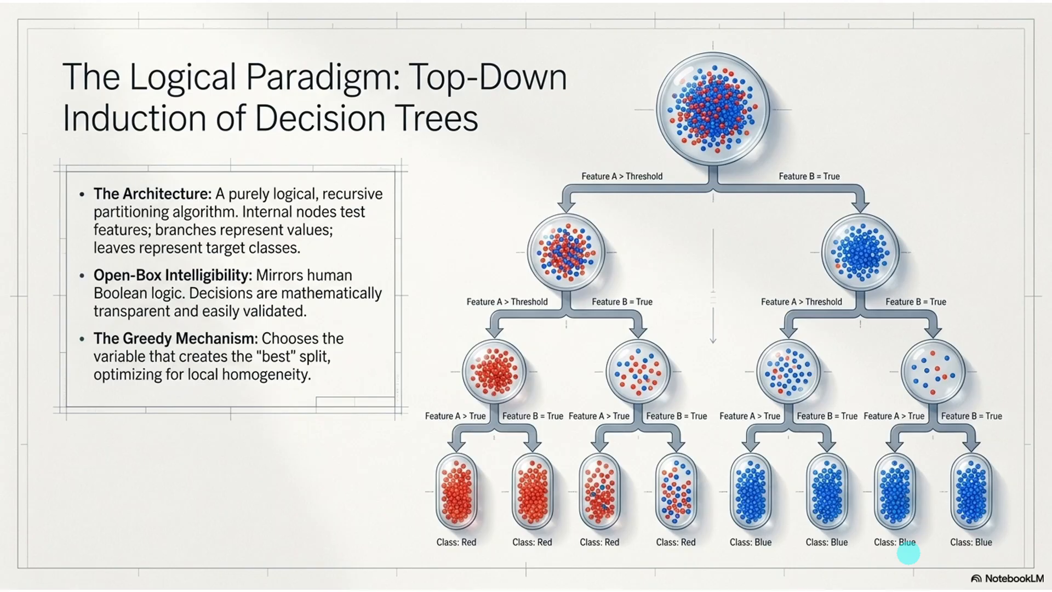
{"action": "left_click", "coordinate": [909, 553]}
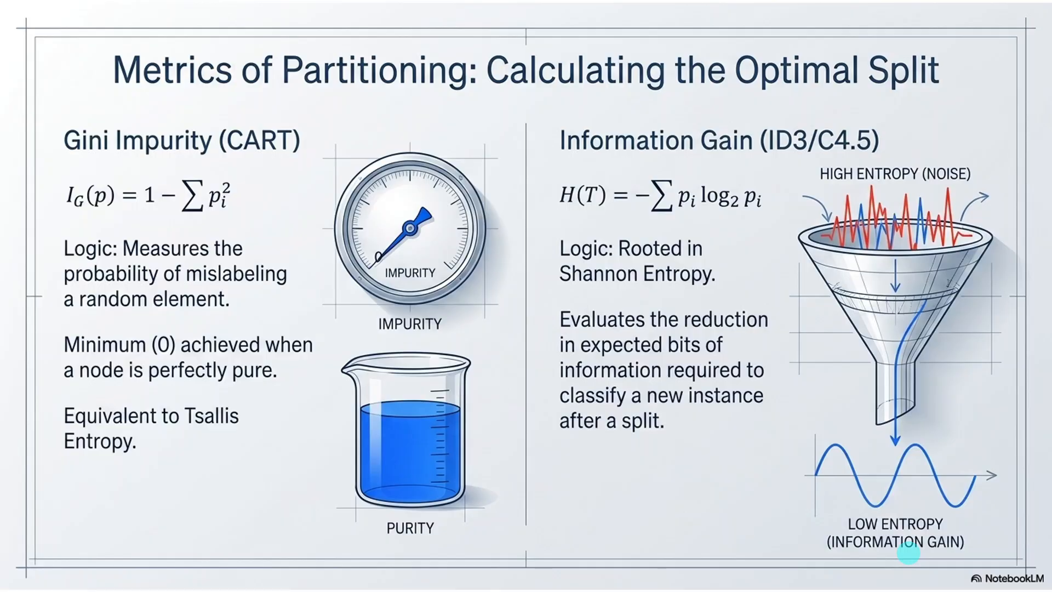
{"action": "left_click", "coordinate": [909, 554]}
{"action": "left_click", "coordinate": [908, 553]}
{"action": "left_click", "coordinate": [908, 553]}
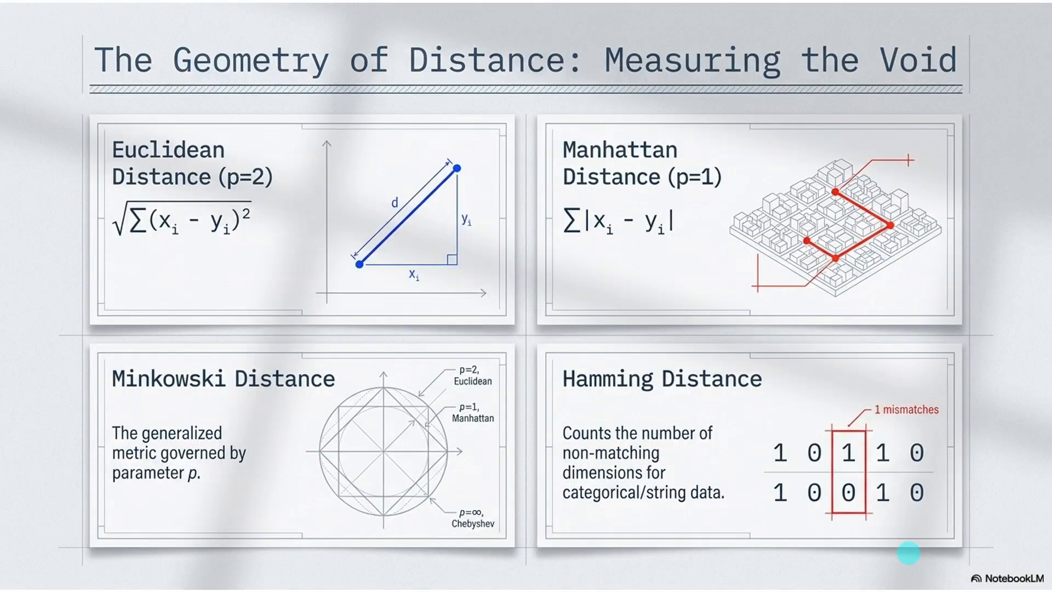
{"action": "left_click", "coordinate": [908, 553]}
{"action": "left_click", "coordinate": [908, 553]}
{"action": "left_click", "coordinate": [908, 554]}
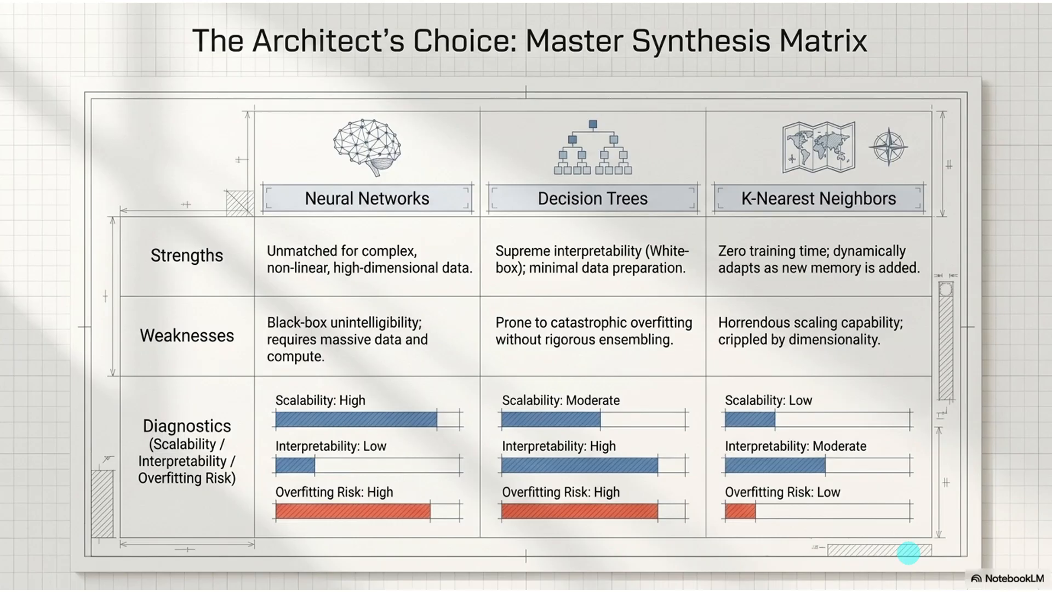
{"action": "key", "text": "Escape"}
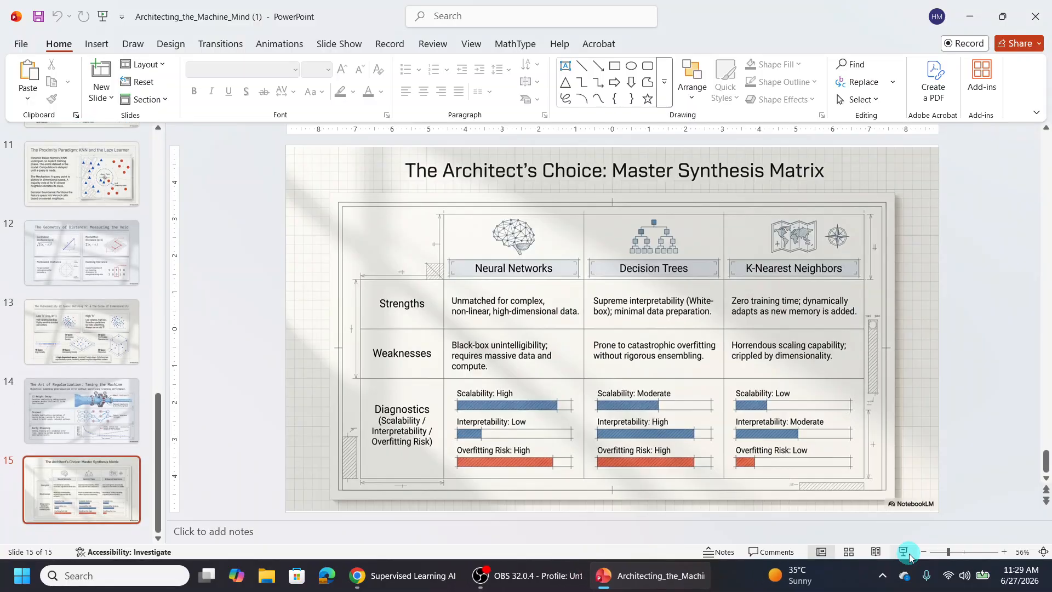
Switch back to the Supervised Learning AI notebook in Chrome
{"action": "left_click", "coordinate": [439, 583]}
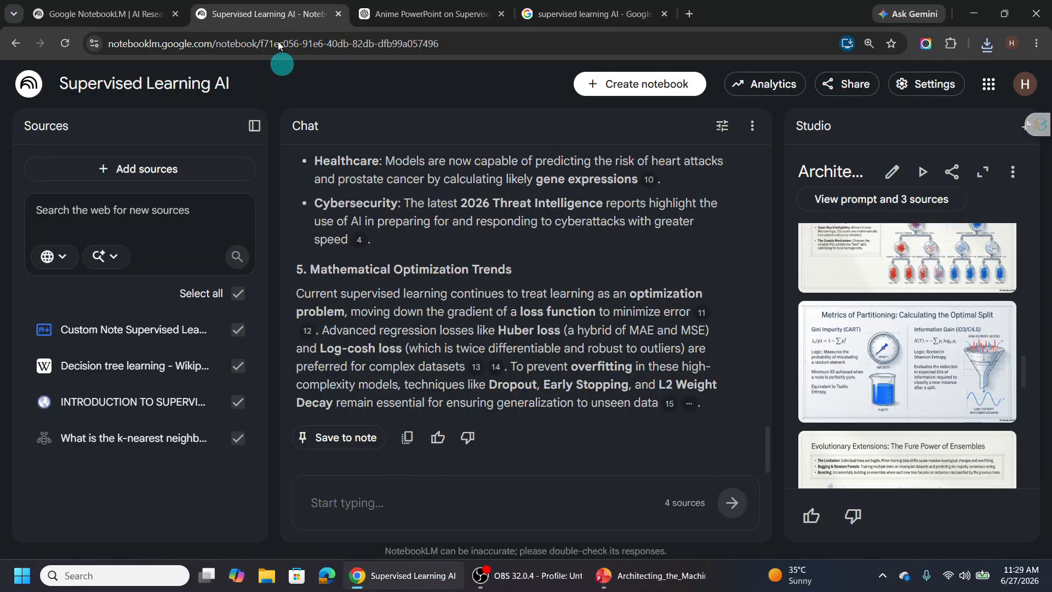
{"action": "left_click", "coordinate": [131, 6]}
{"action": "left_click", "coordinate": [259, 7]}
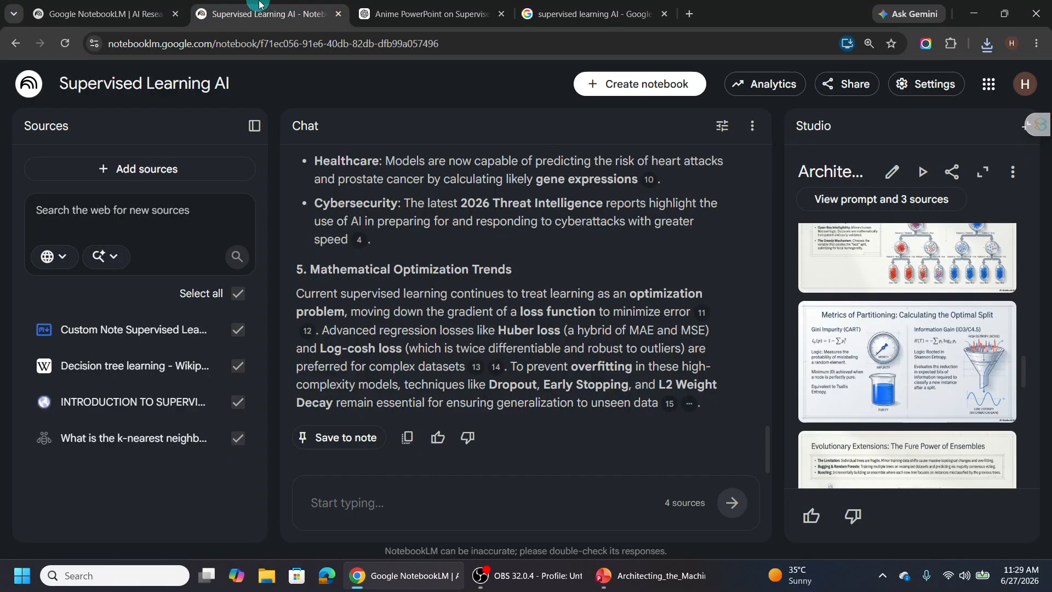